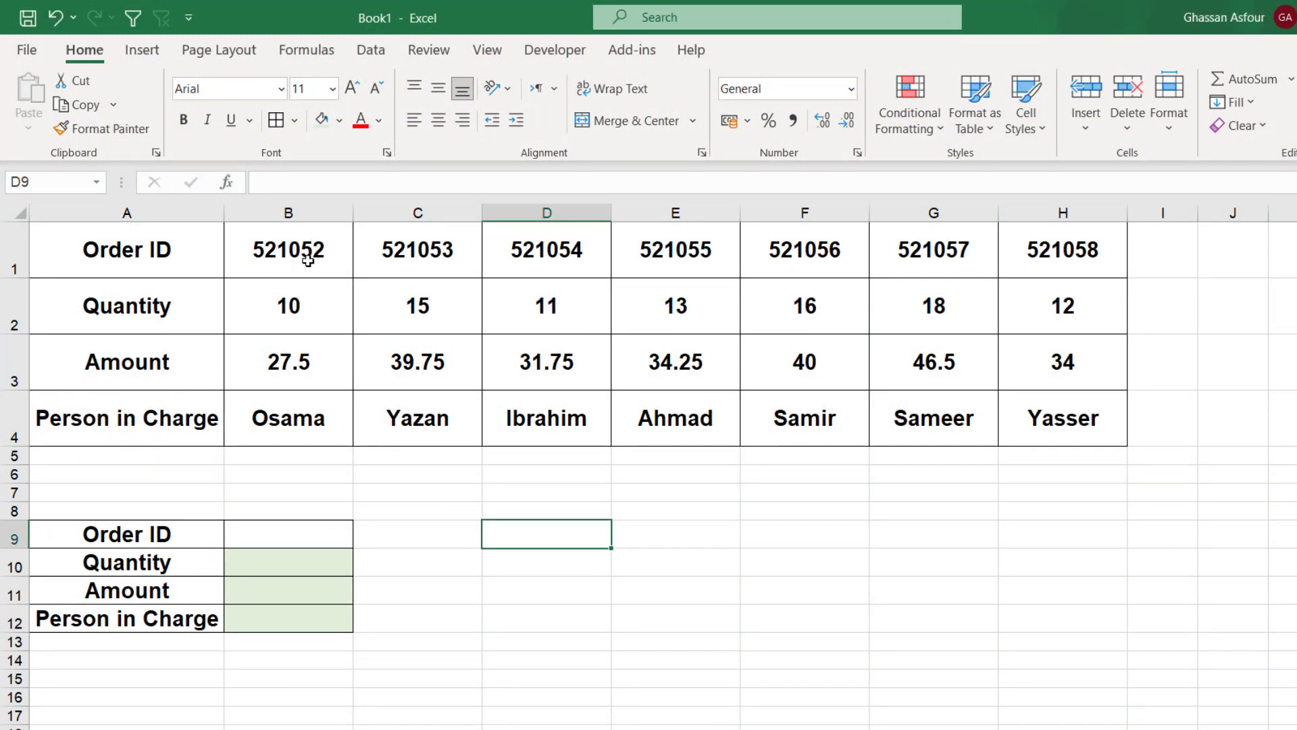
Review the order table's IDs, quantities, amounts and persons in charge in A1:H4
{"action": "left_click", "coordinate": [257, 256]}
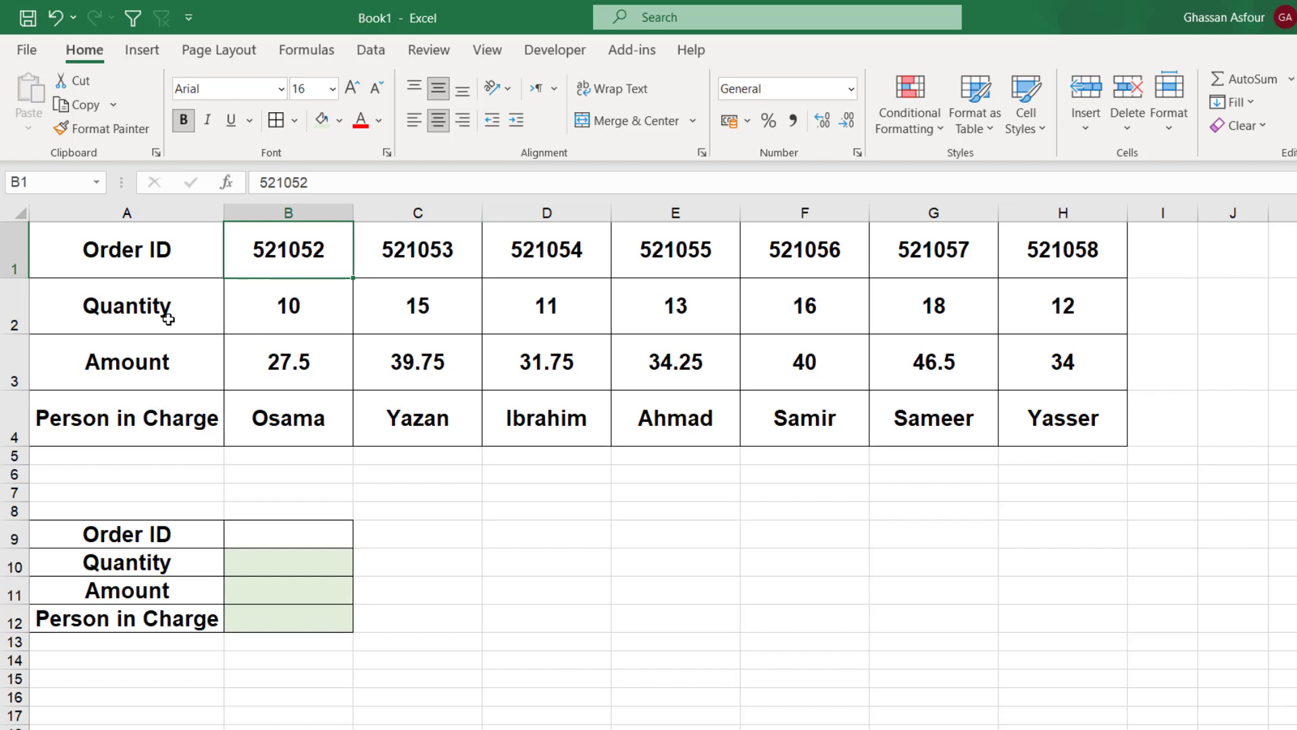
{"action": "left_click", "coordinate": [289, 306]}
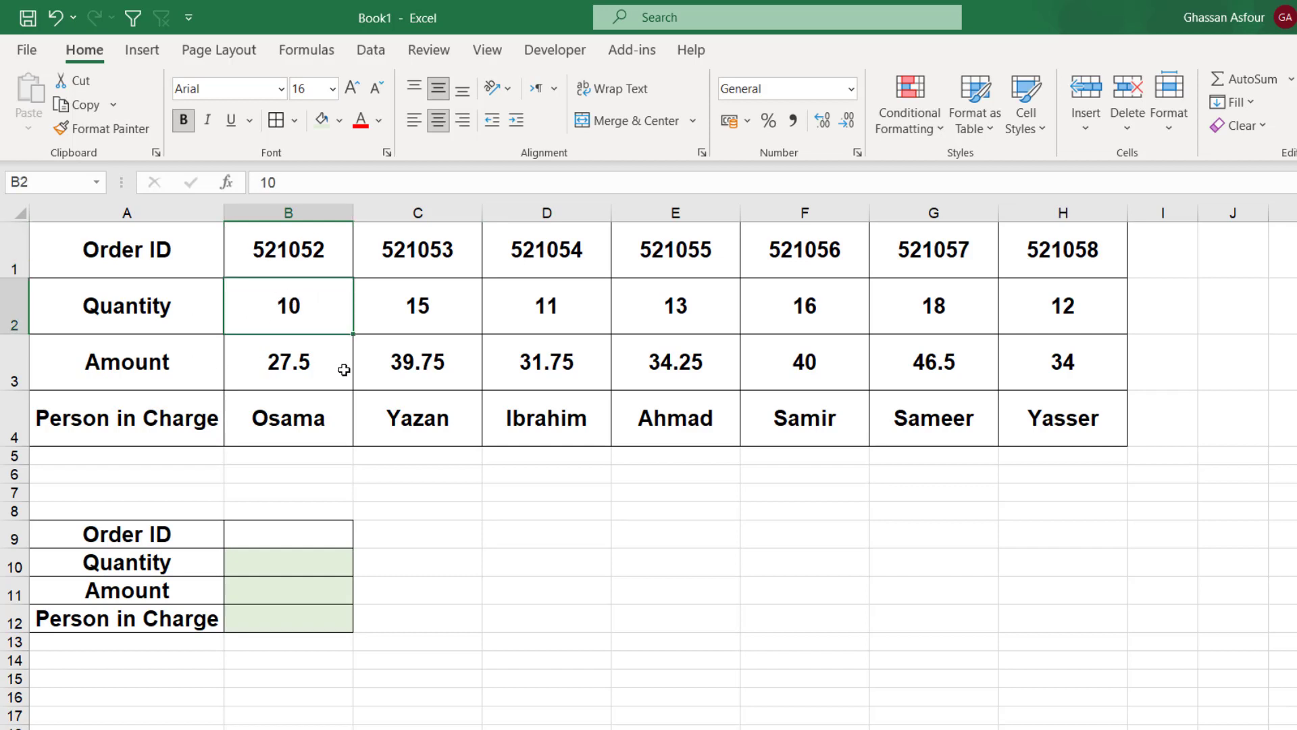
{"action": "left_click", "coordinate": [316, 383]}
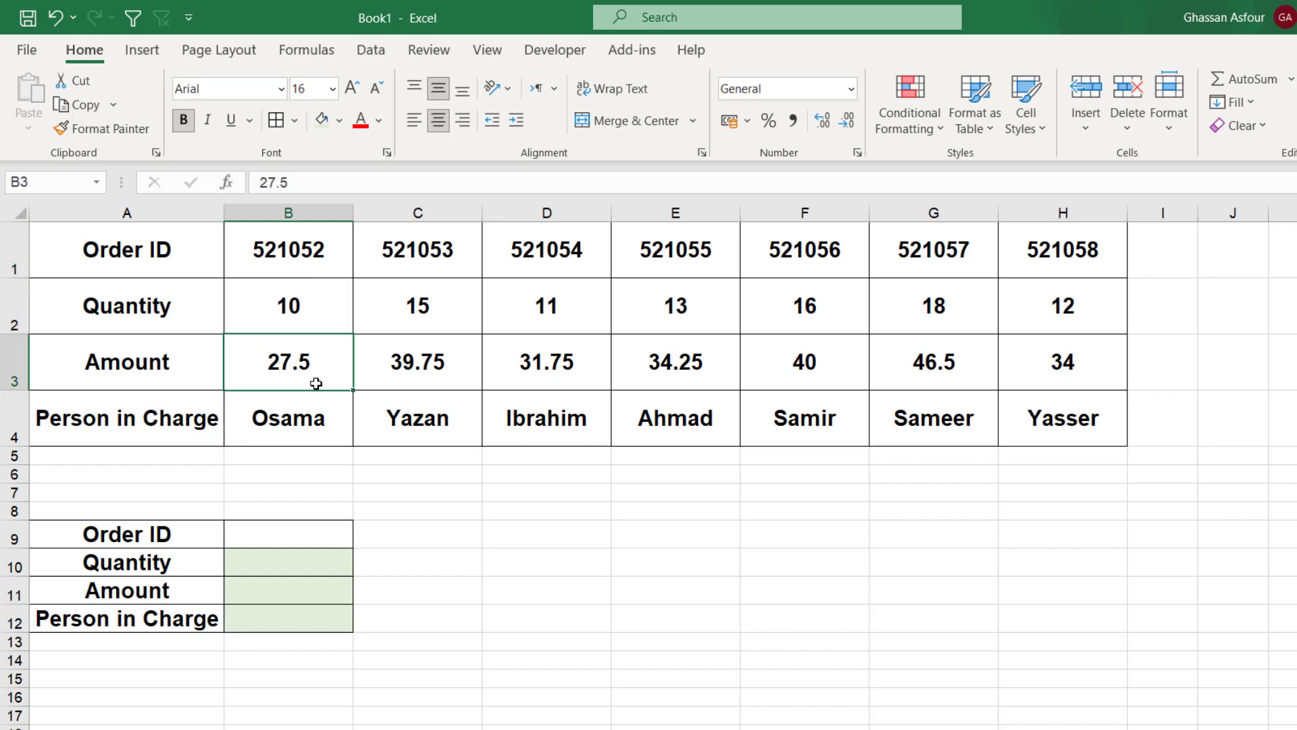
{"action": "left_click", "coordinate": [321, 419]}
{"action": "left_click_drag", "start_coordinate": [663, 252], "coordinate": [676, 420]}
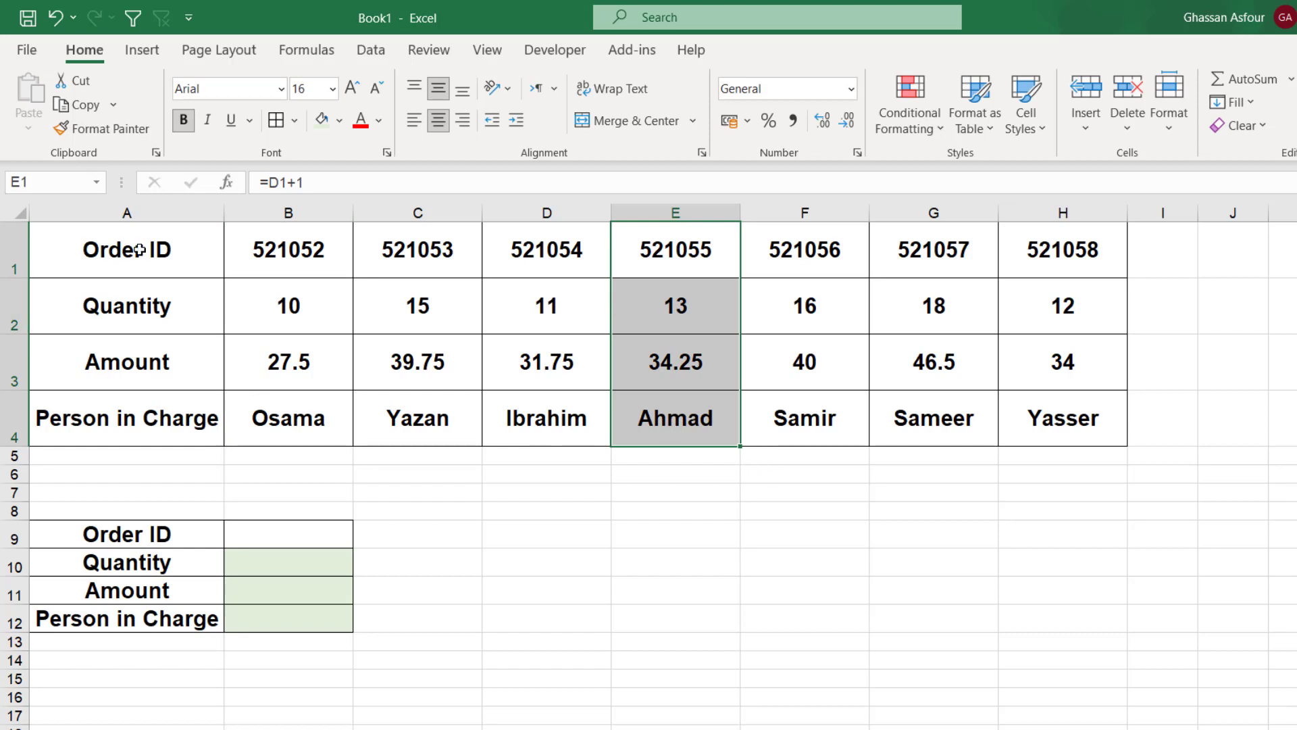
{"action": "mouse_move", "coordinate": [135, 249]}
{"action": "left_mouse_down"}
{"action": "mouse_move", "coordinate": [1014, 427]}
{"action": "mouse_move", "coordinate": [1041, 414]}
{"action": "left_mouse_up"}
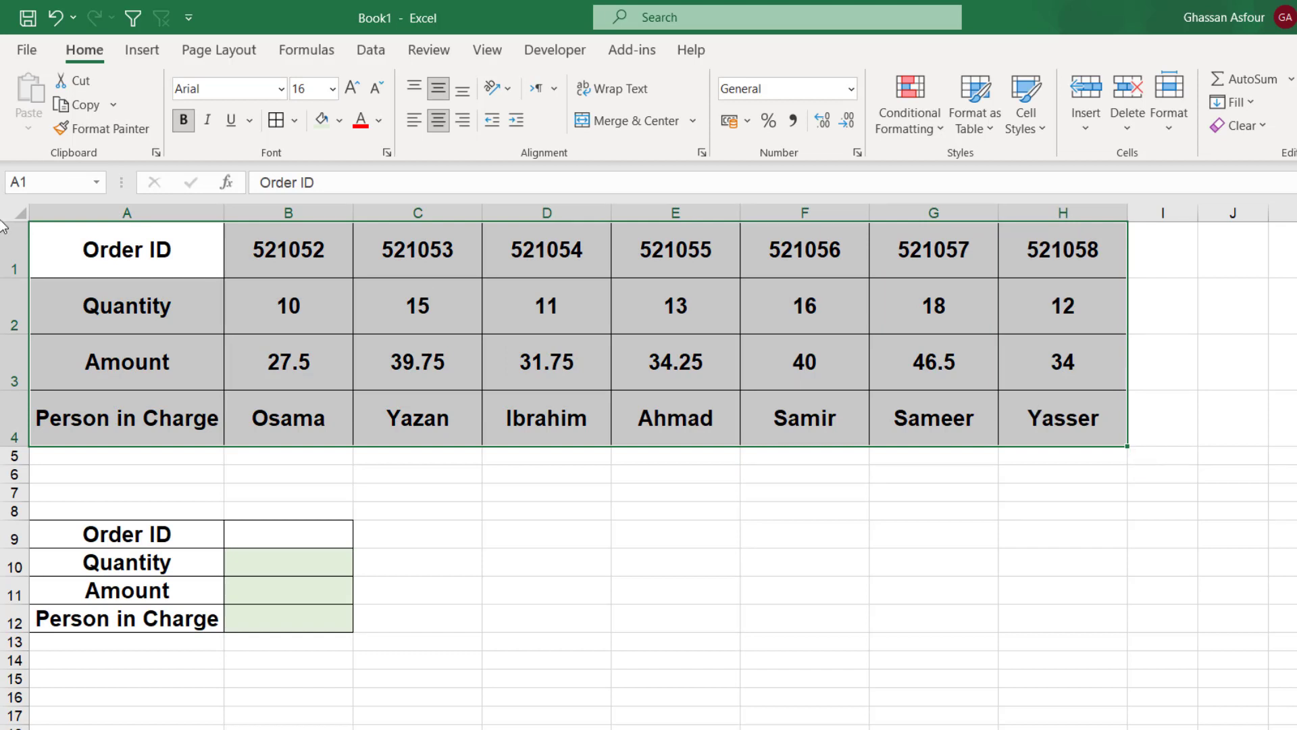
{"action": "left_click_drag", "start_coordinate": [173, 244], "coordinate": [154, 420]}
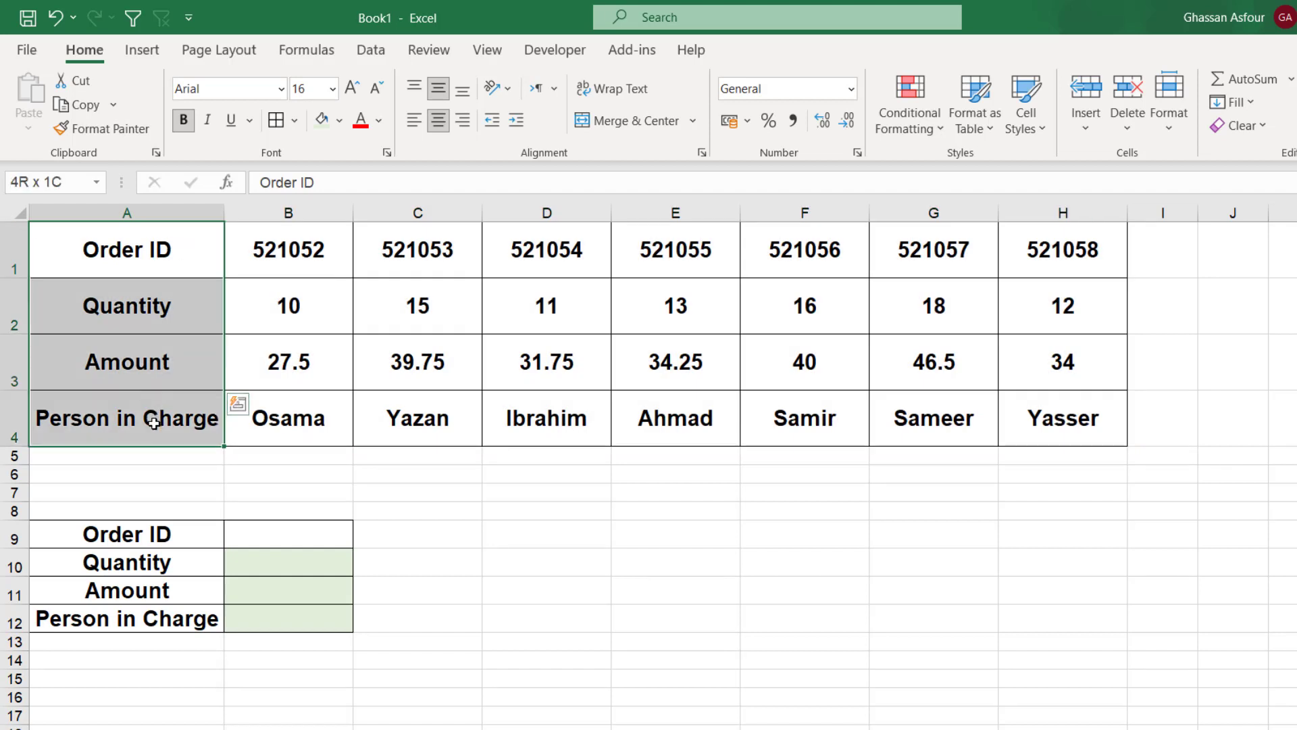
{"action": "mouse_move", "coordinate": [127, 249]}
{"action": "left_mouse_down"}
{"action": "mouse_move", "coordinate": [1031, 268]}
{"action": "mouse_move", "coordinate": [502, 292]}
{"action": "mouse_move", "coordinate": [153, 332]}
{"action": "mouse_move", "coordinate": [1071, 381]}
{"action": "left_mouse_up"}
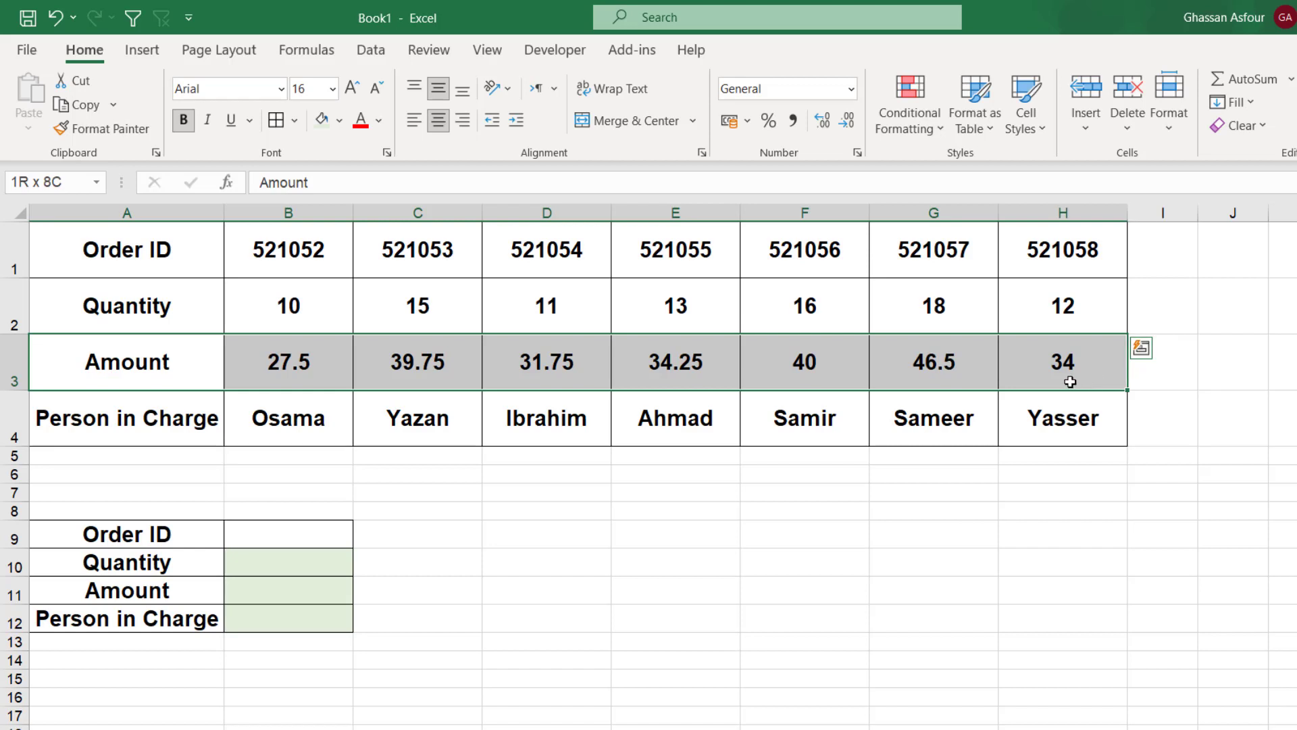
Enter order ID 521053 in cell B9
{"action": "left_click", "coordinate": [238, 533]}
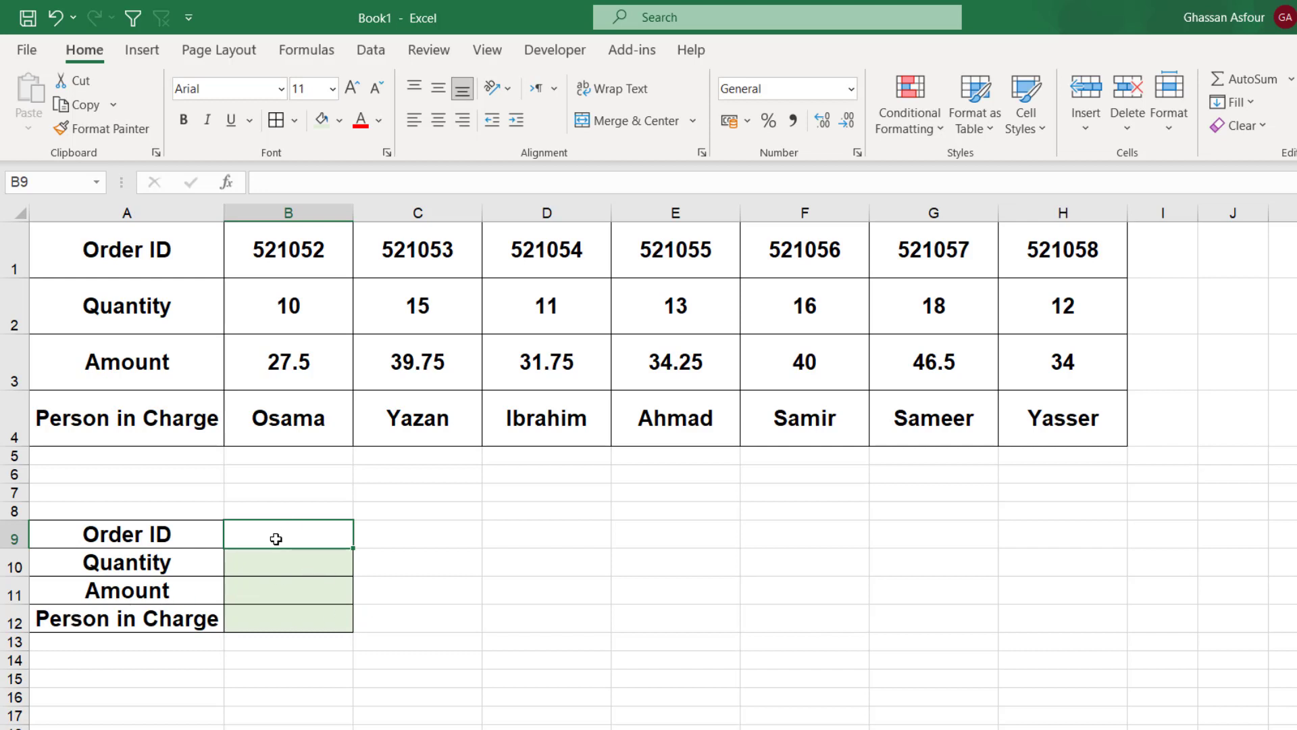
{"action": "type", "text": "52105"}
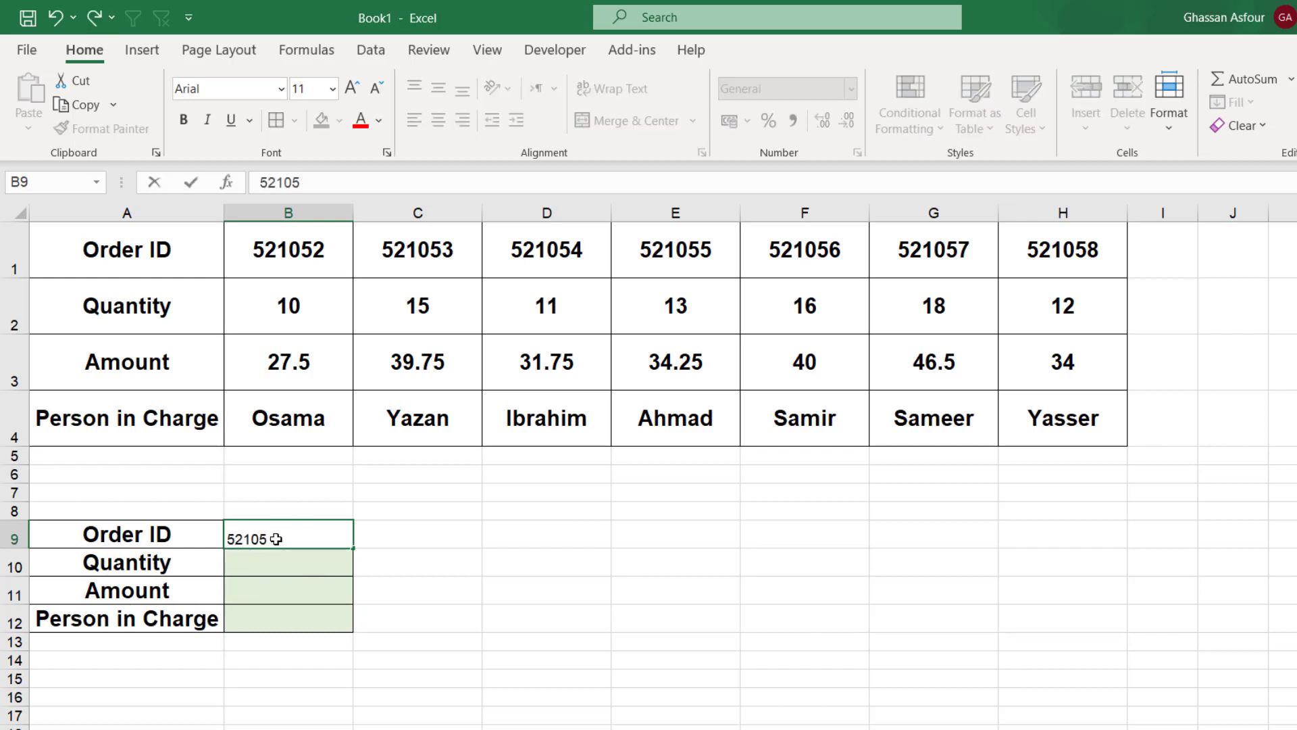
{"action": "type", "text": "3"}
{"action": "key", "text": "Return"}
Centre B9:B12 horizontally and vertically and set their font size to 16
{"action": "left_click_drag", "start_coordinate": [276, 538], "coordinate": [284, 620]}
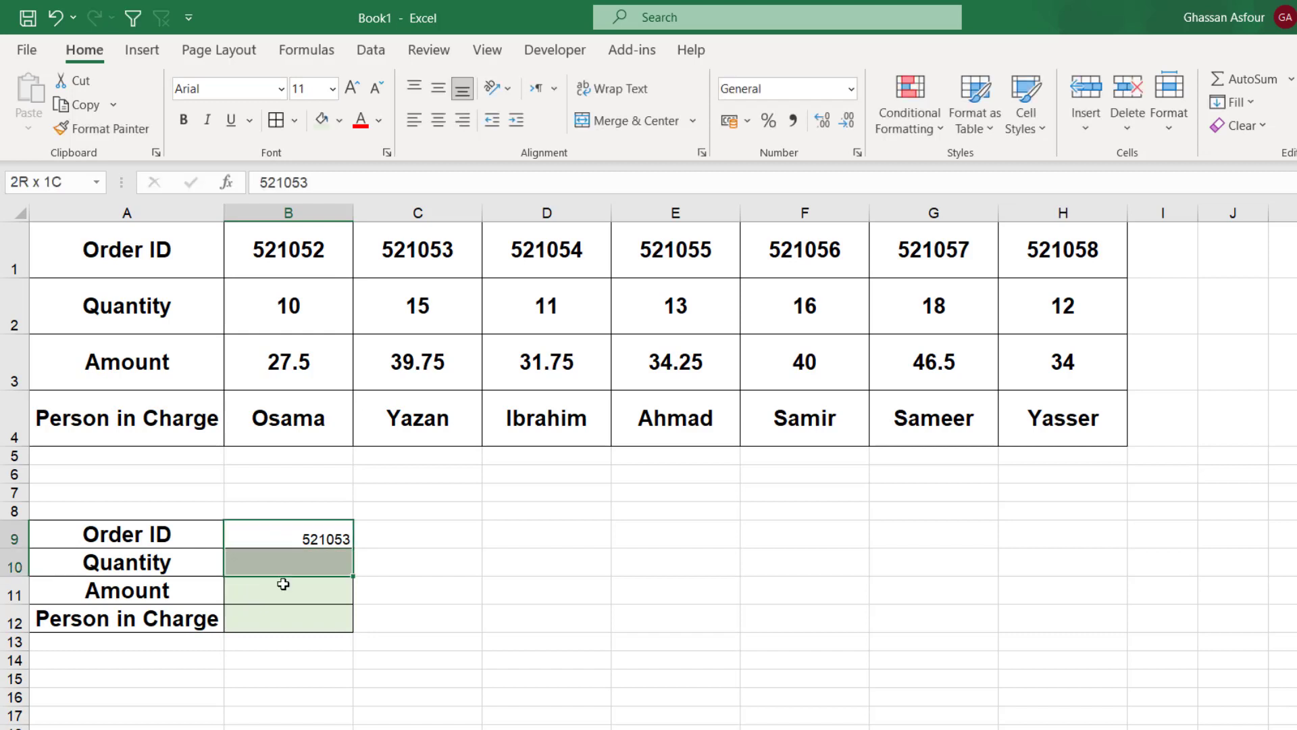
{"action": "left_click", "coordinate": [439, 120]}
{"action": "left_click", "coordinate": [439, 89]}
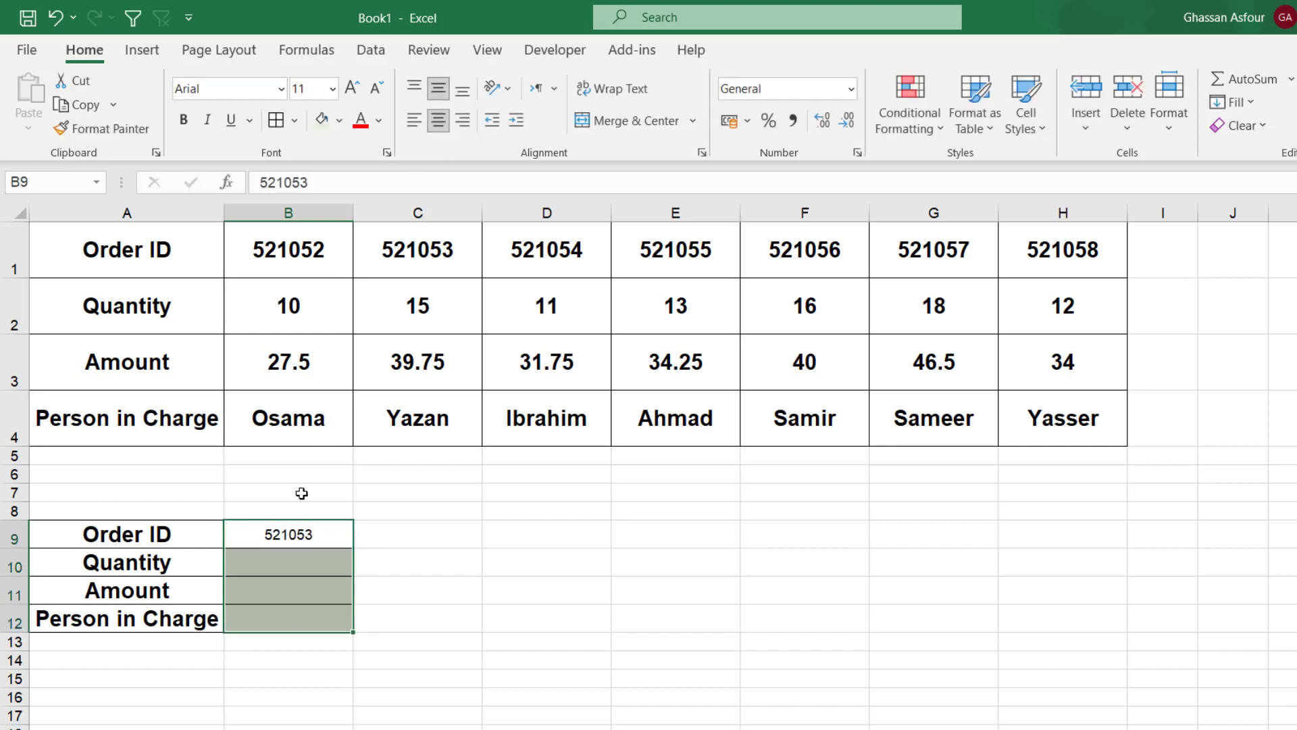
{"action": "left_click", "coordinate": [287, 536]}
{"action": "left_click_drag", "start_coordinate": [270, 539], "coordinate": [273, 617]}
{"action": "left_click", "coordinate": [352, 88]}
{"action": "left_click", "coordinate": [352, 87]}
{"action": "left_click", "coordinate": [352, 88]}
{"action": "left_click", "coordinate": [289, 573]}
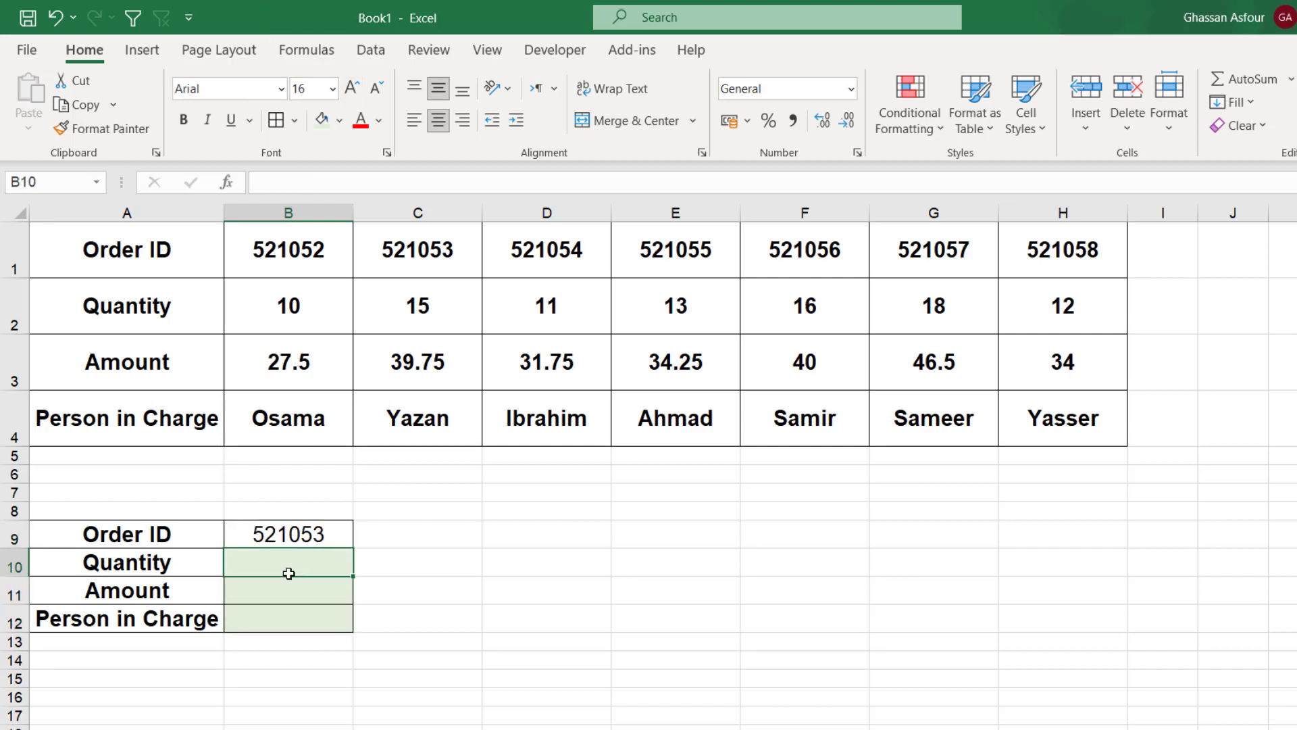
Start B10's formula as =HLOOKUP($B$9, using the locked order ID as lookup value
{"action": "type", "text": "="}
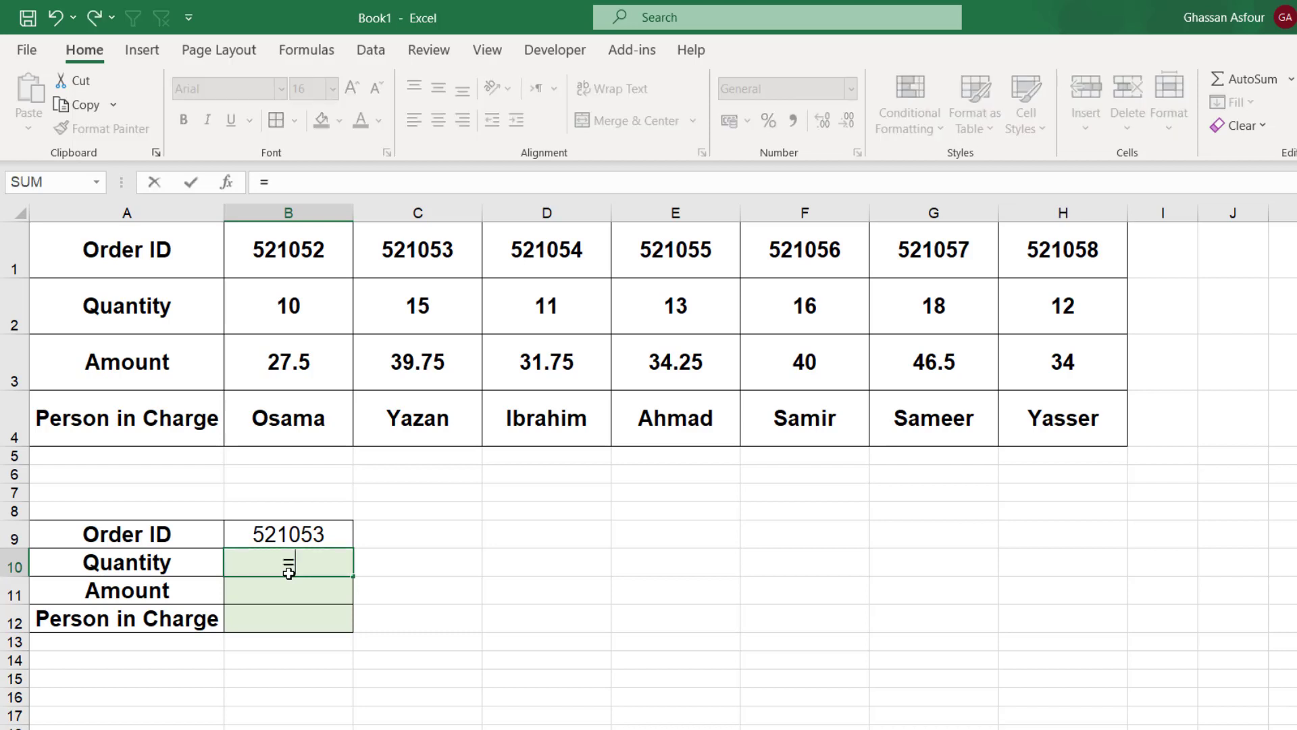
{"action": "type", "text": "hlook"}
{"action": "key", "text": "Tab"}
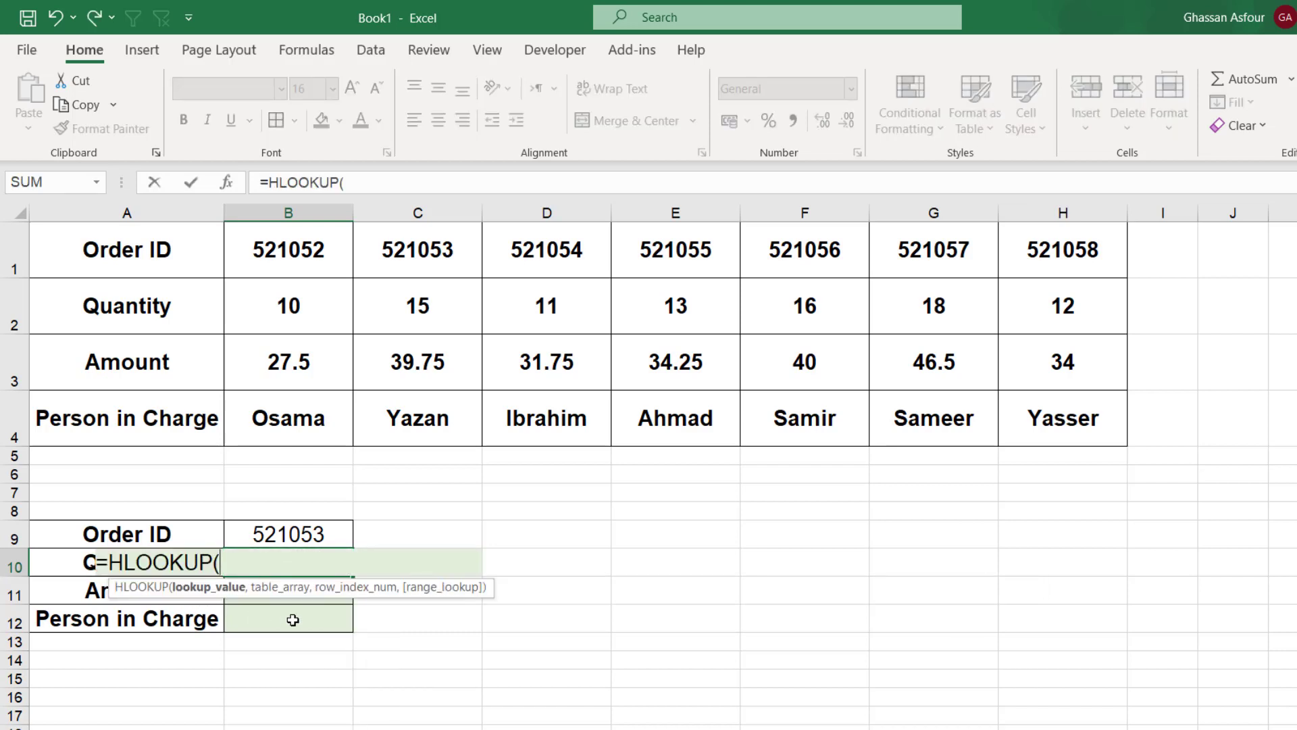
{"action": "key", "text": "Up"}
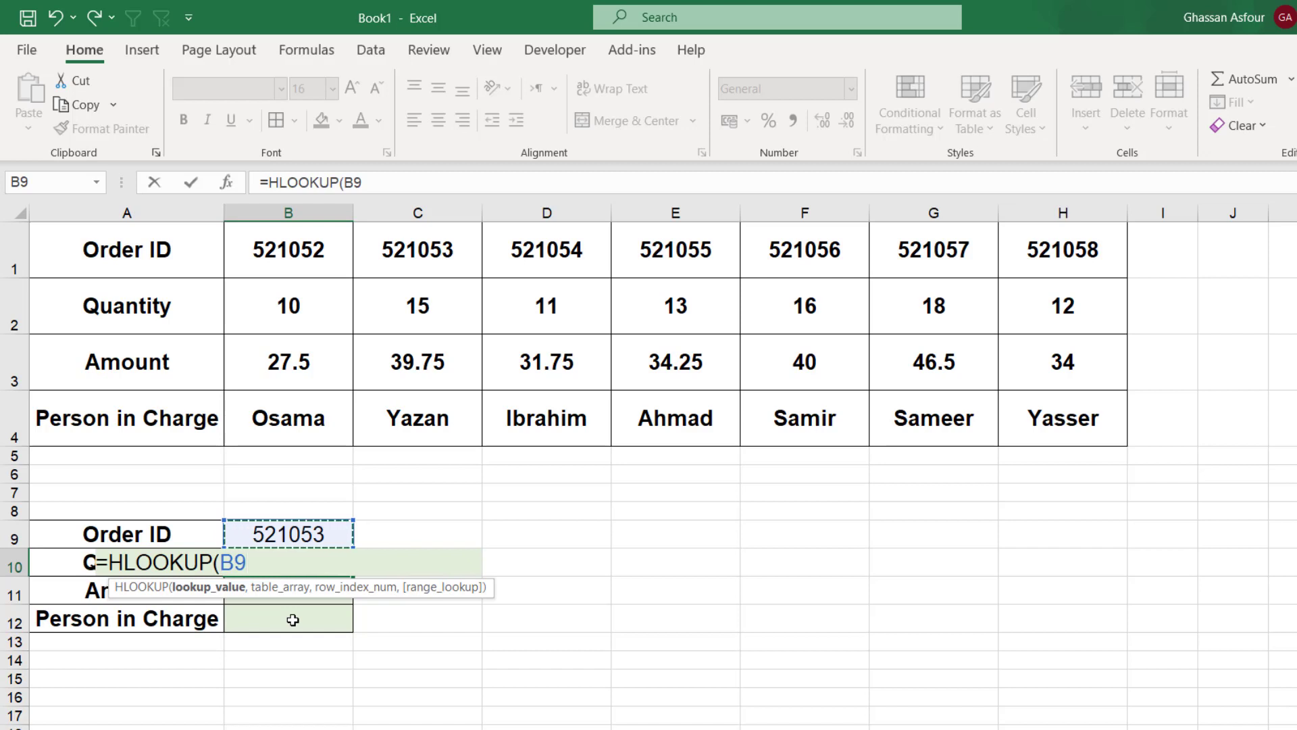
{"action": "key", "text": "F4"}
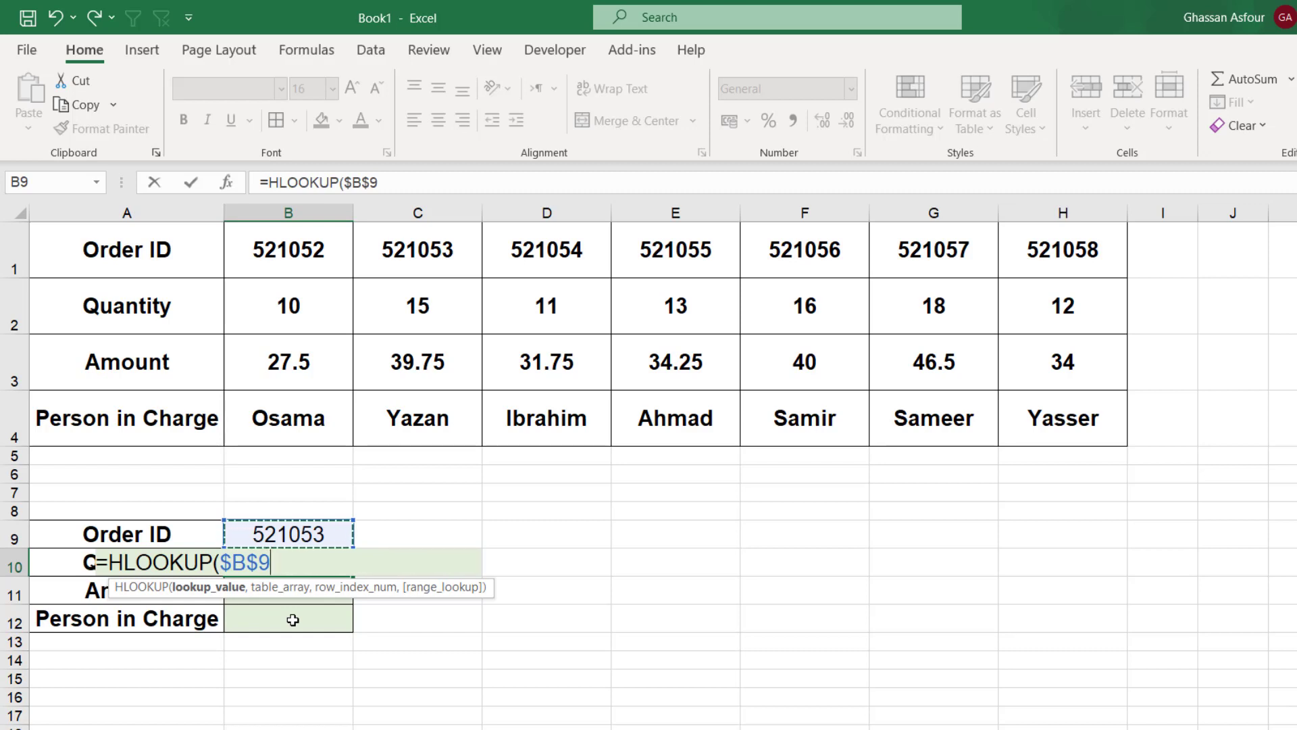
{"action": "type", "text": ","}
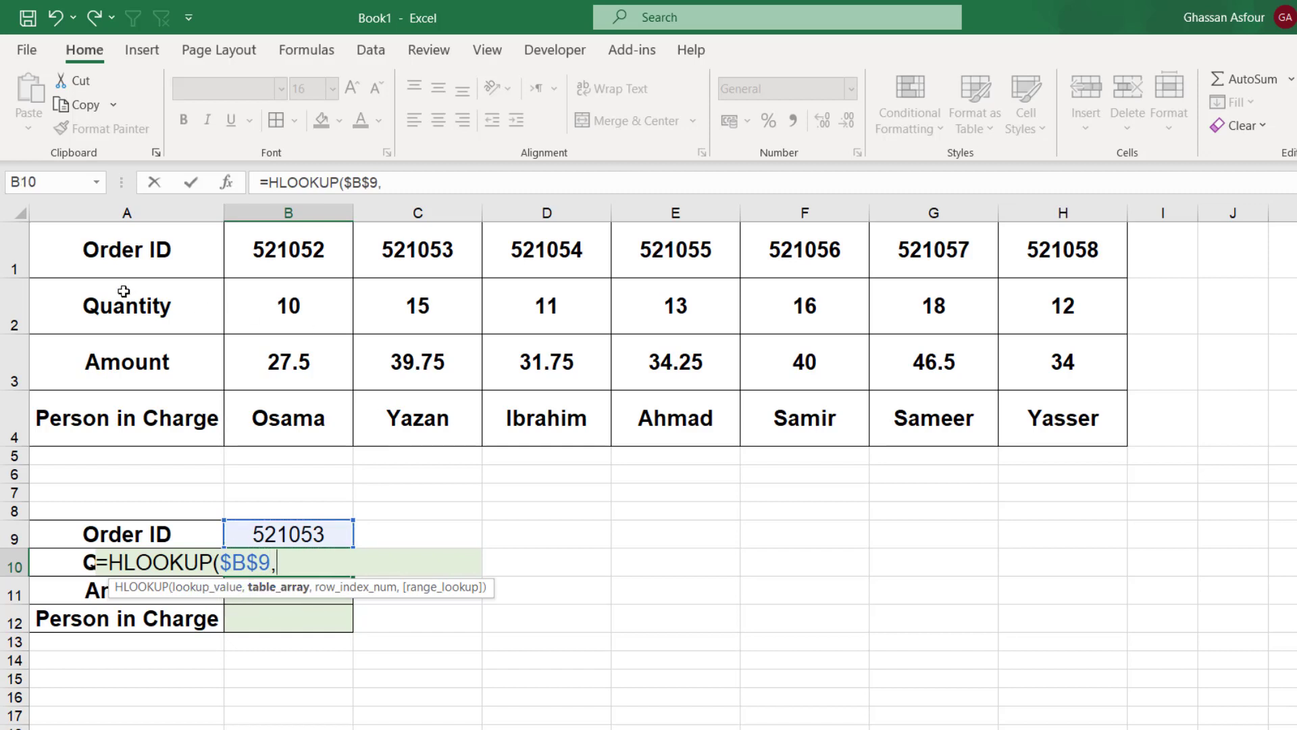
Complete B10 as =HLOOKUP($B$9,$A$1:$H$4,2,FALSE), returning quantity 15
{"action": "left_click", "coordinate": [15, 249]}
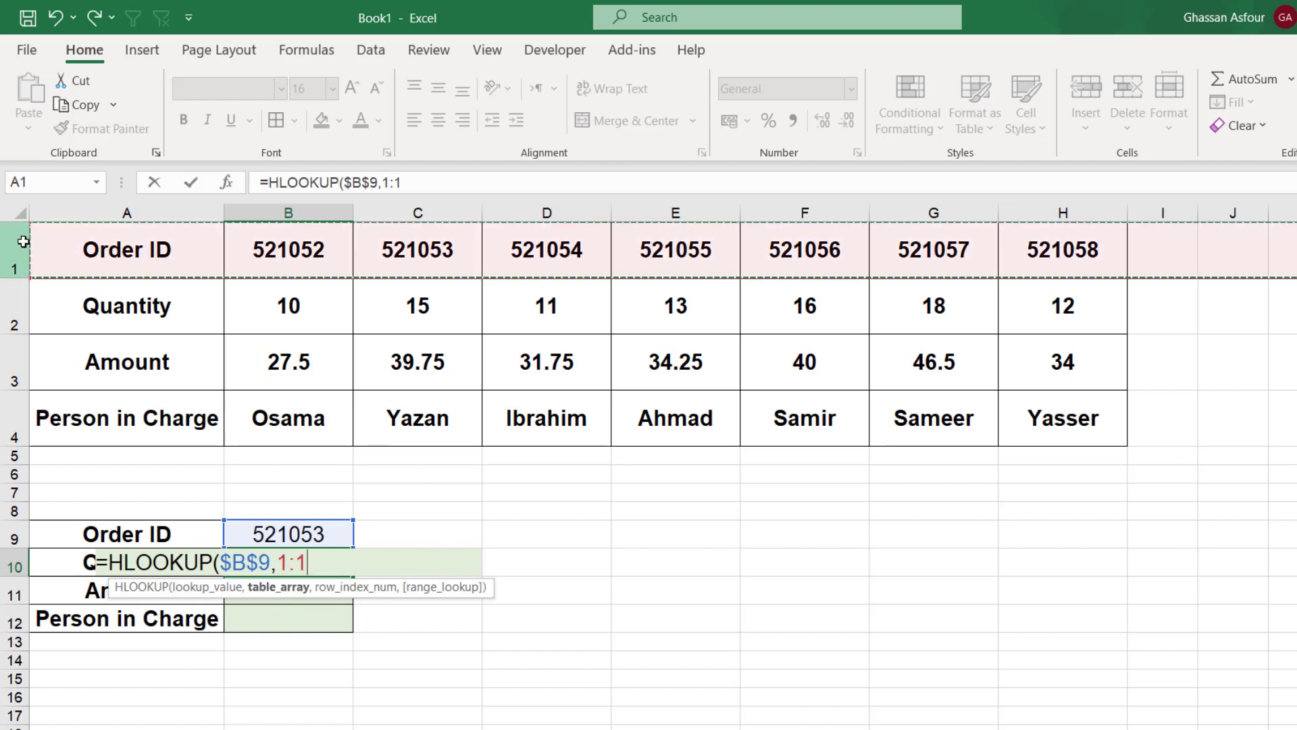
{"action": "left_click", "coordinate": [205, 267]}
{"action": "left_click_drag", "start_coordinate": [205, 267], "coordinate": [1054, 240]}
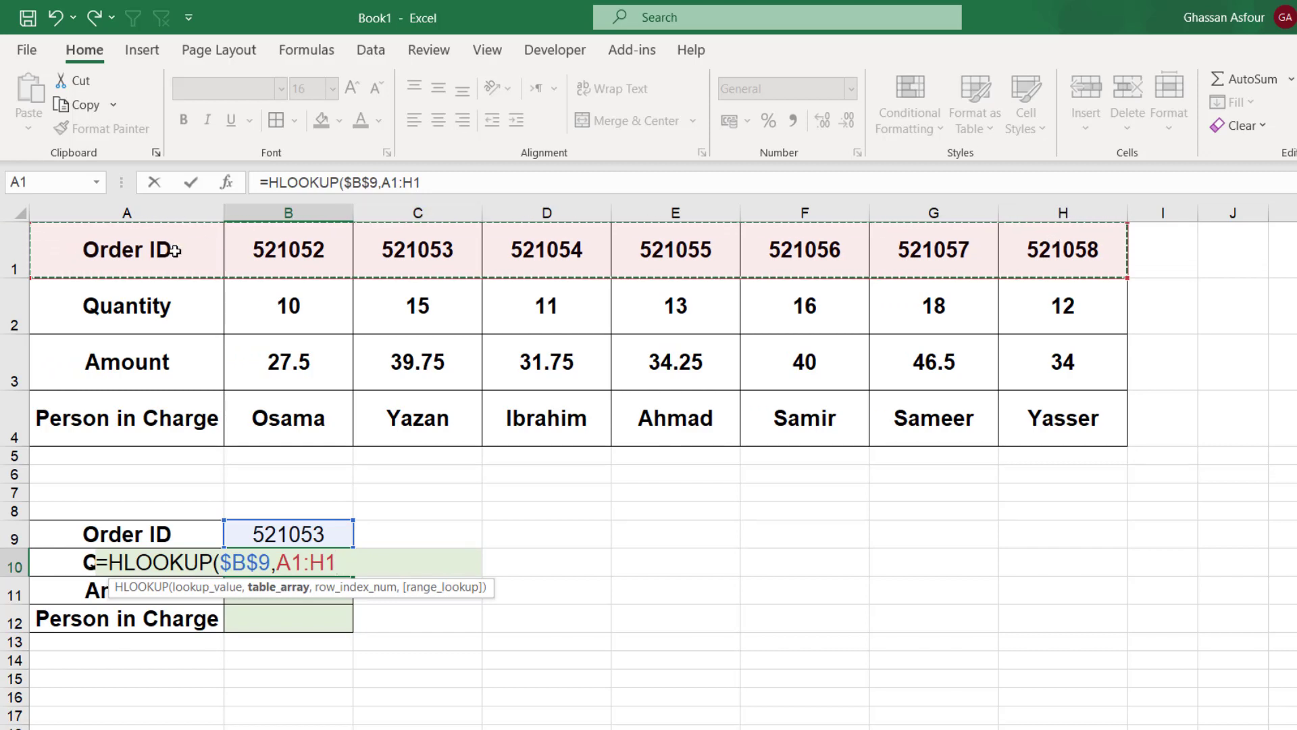
{"action": "mouse_move", "coordinate": [218, 250]}
{"action": "left_mouse_down"}
{"action": "mouse_move", "coordinate": [1042, 230]}
{"action": "mouse_move", "coordinate": [1054, 379]}
{"action": "left_mouse_up"}
{"action": "mouse_move", "coordinate": [1063, 213]}
{"action": "left_mouse_down"}
{"action": "mouse_move", "coordinate": [164, 195]}
{"action": "mouse_move", "coordinate": [144, 244]}
{"action": "mouse_move", "coordinate": [1078, 240]}
{"action": "left_mouse_up"}
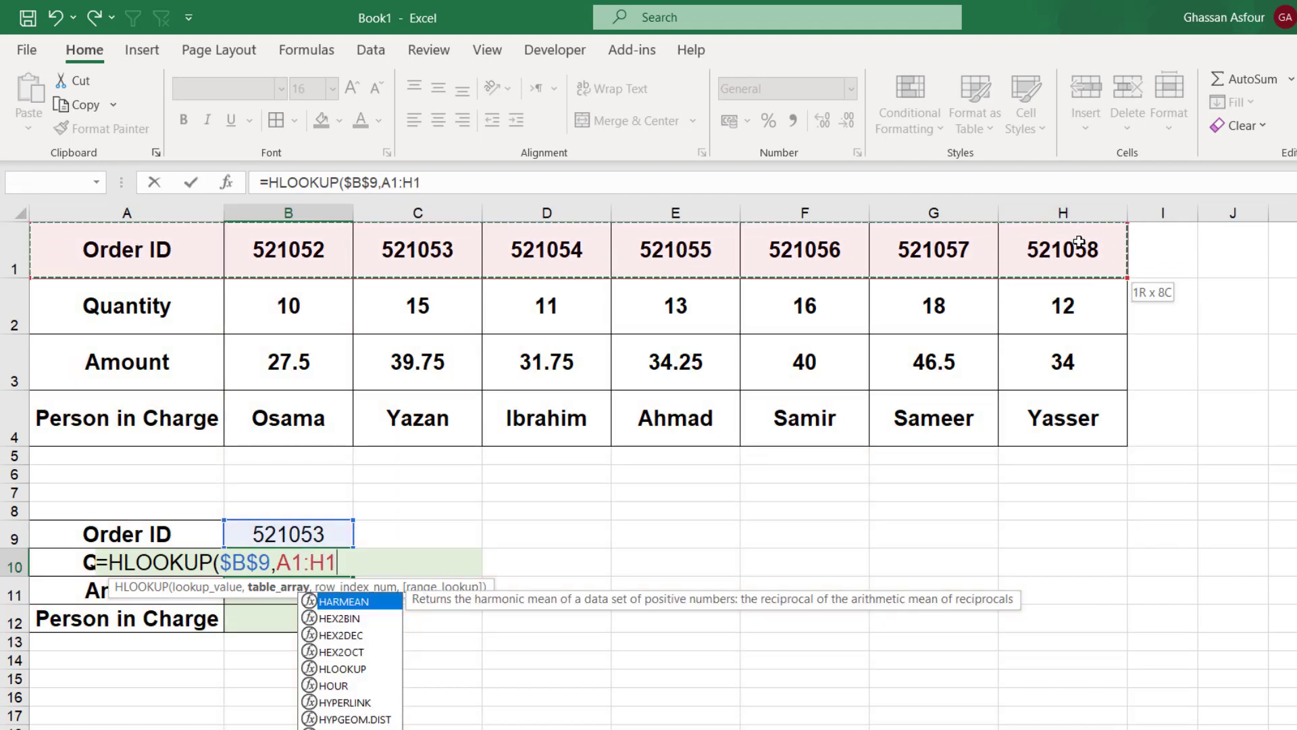
{"action": "left_click_drag", "start_coordinate": [1079, 240], "coordinate": [1091, 396]}
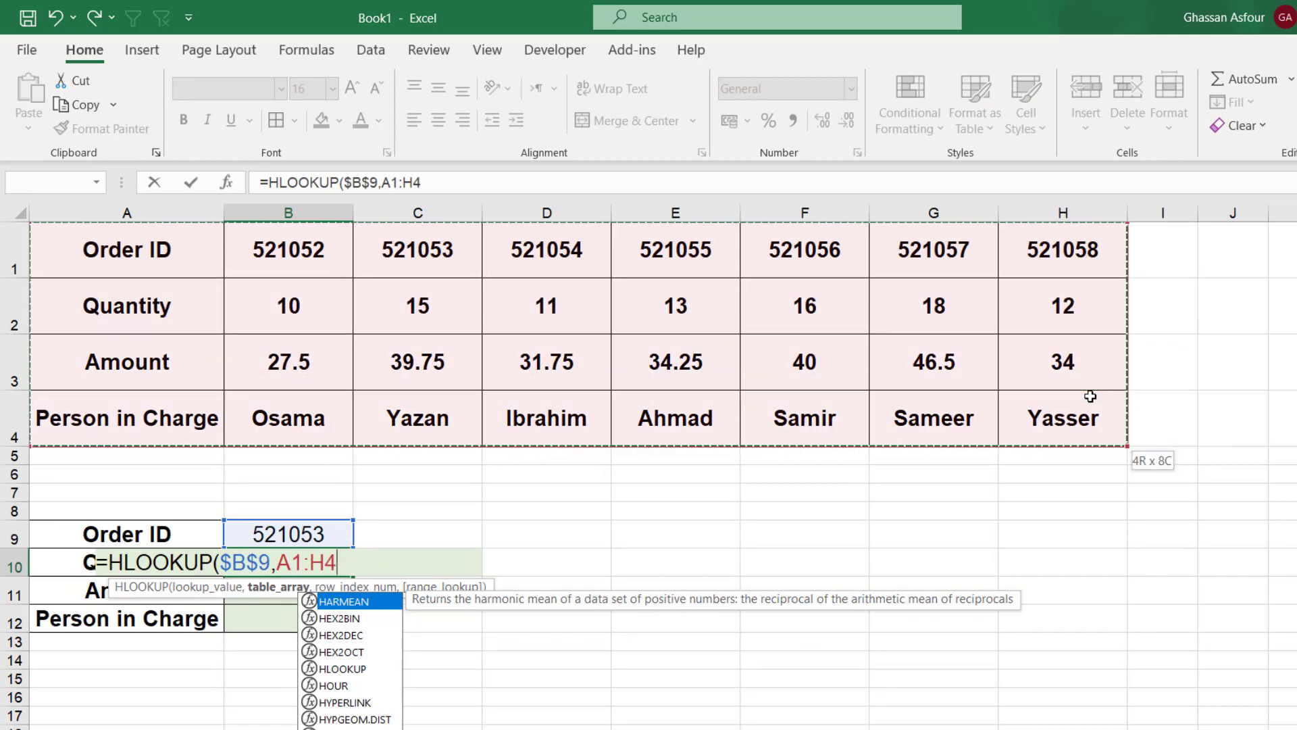
{"action": "left_click_drag", "start_coordinate": [1091, 396], "coordinate": [1090, 396]}
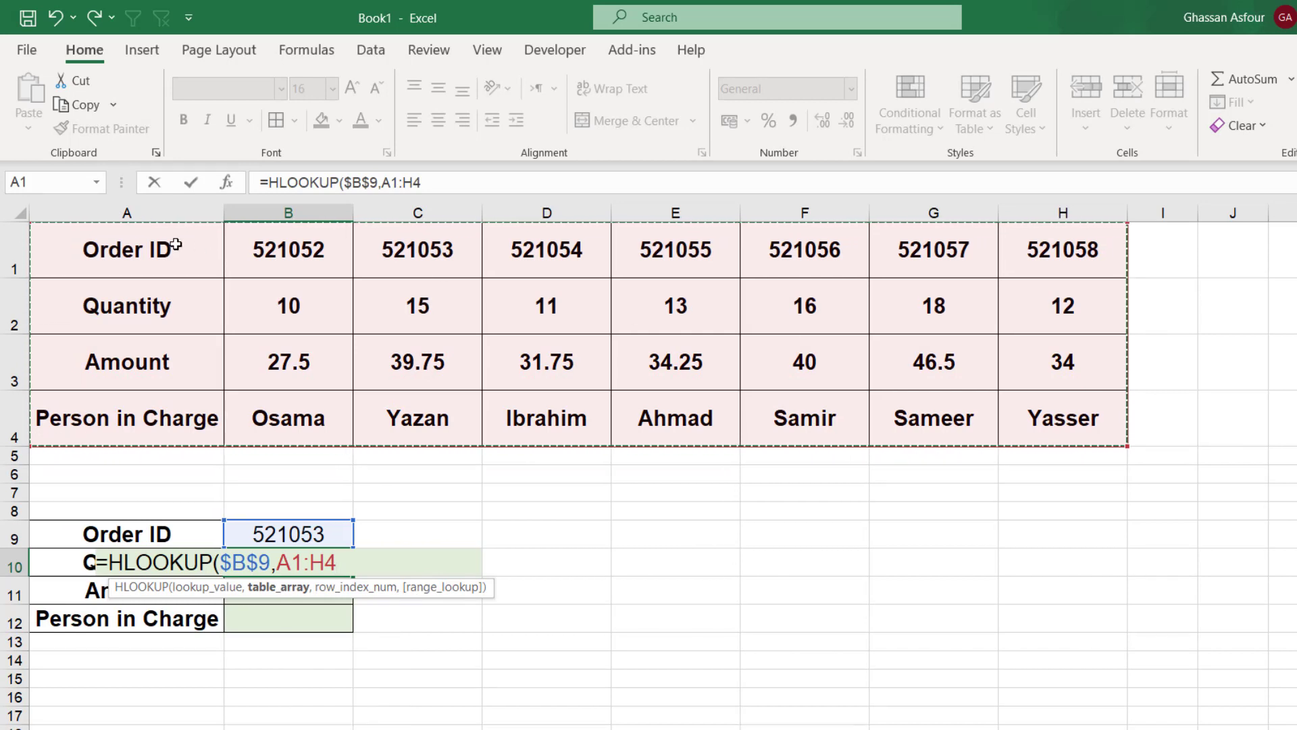
{"action": "mouse_move", "coordinate": [156, 245]}
{"action": "left_mouse_down"}
{"action": "mouse_move", "coordinate": [1085, 311]}
{"action": "mouse_move", "coordinate": [1066, 304]}
{"action": "left_mouse_up"}
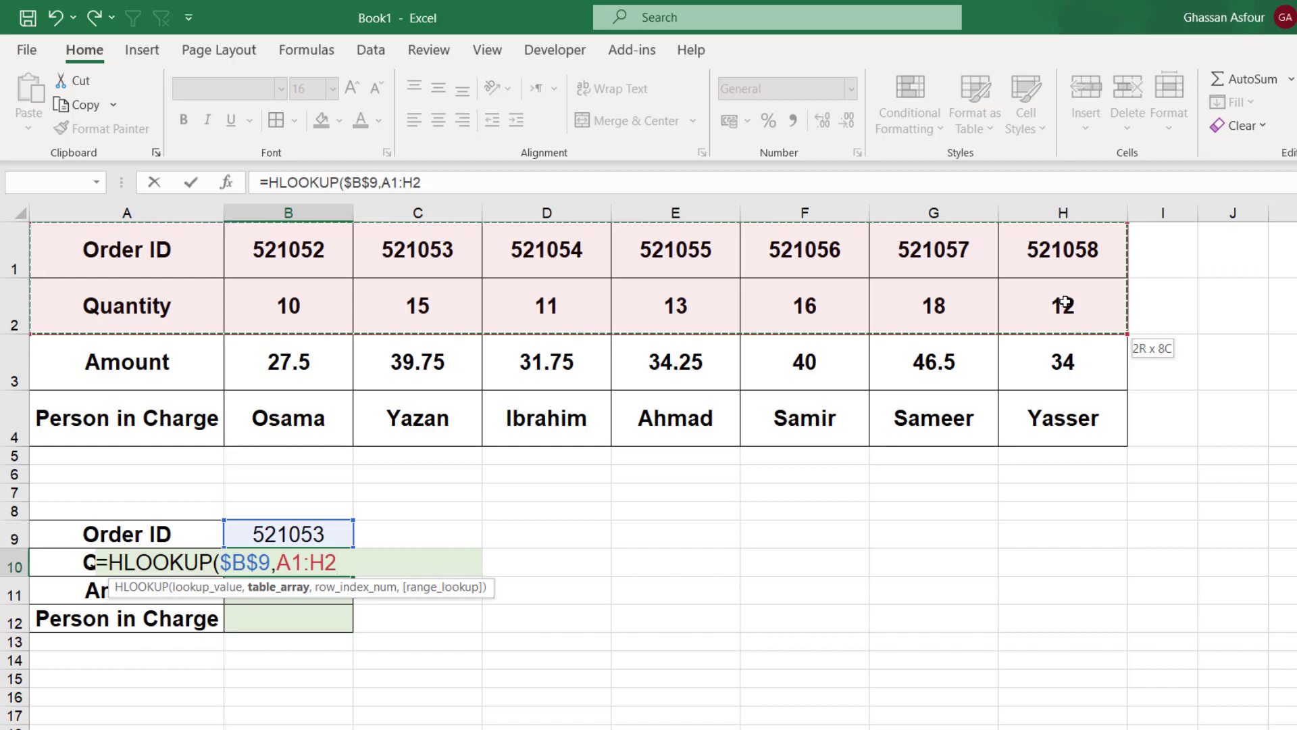
{"action": "mouse_move", "coordinate": [1066, 304]}
{"action": "left_mouse_down"}
{"action": "mouse_move", "coordinate": [1071, 415]}
{"action": "mouse_move", "coordinate": [1119, 310]}
{"action": "mouse_move", "coordinate": [1114, 398]}
{"action": "left_mouse_up"}
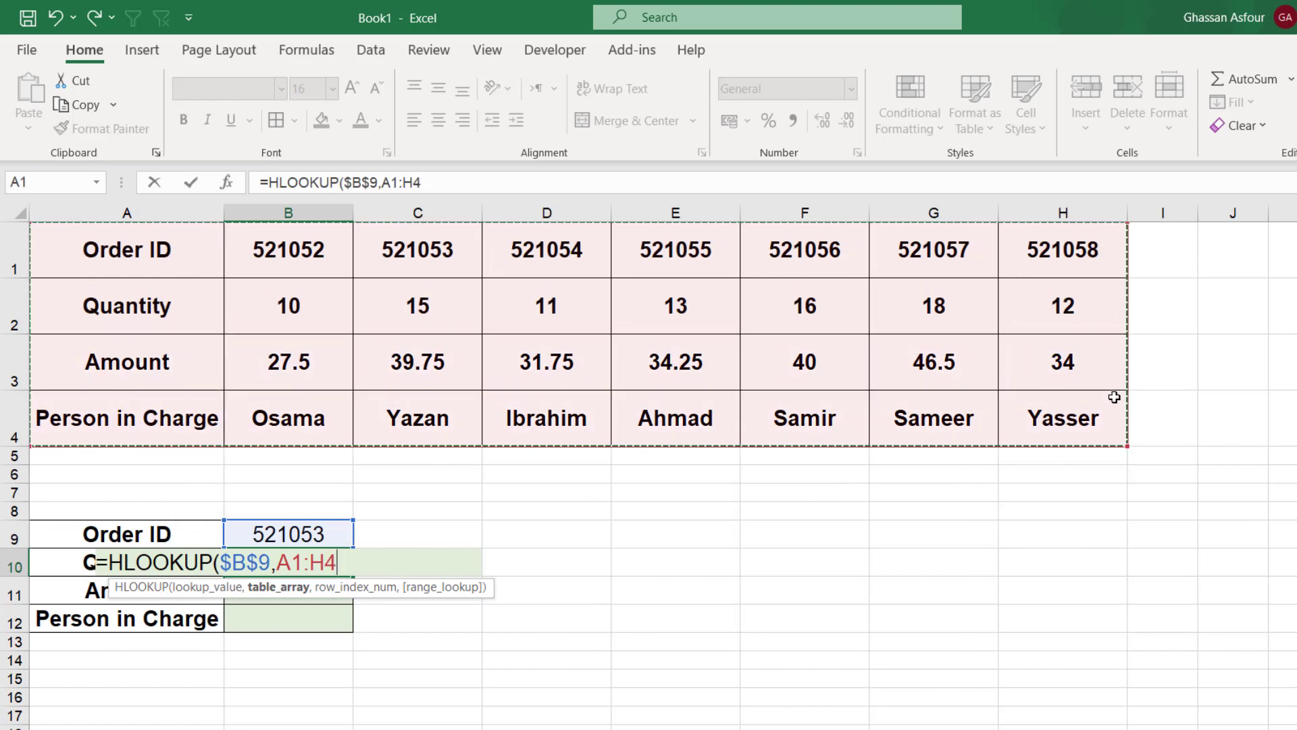
{"action": "key", "text": "F4"}
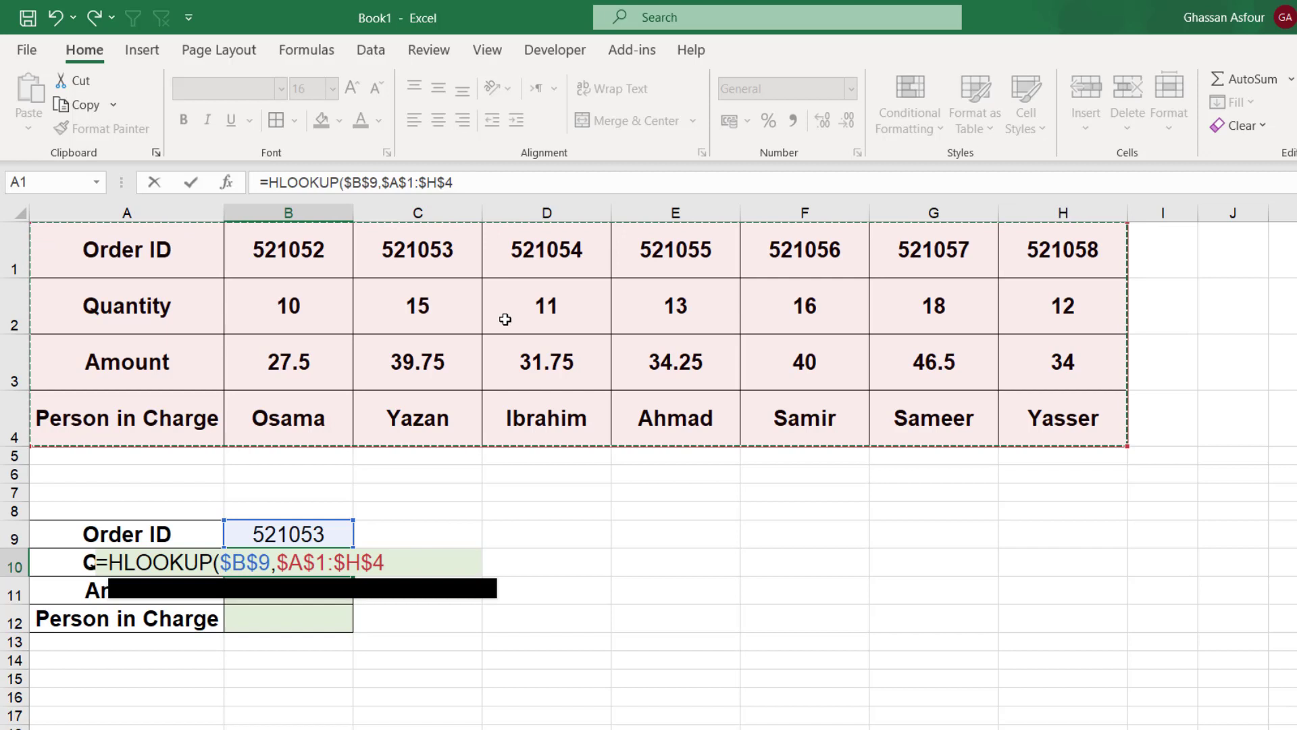
{"action": "type", "text": ",2"}
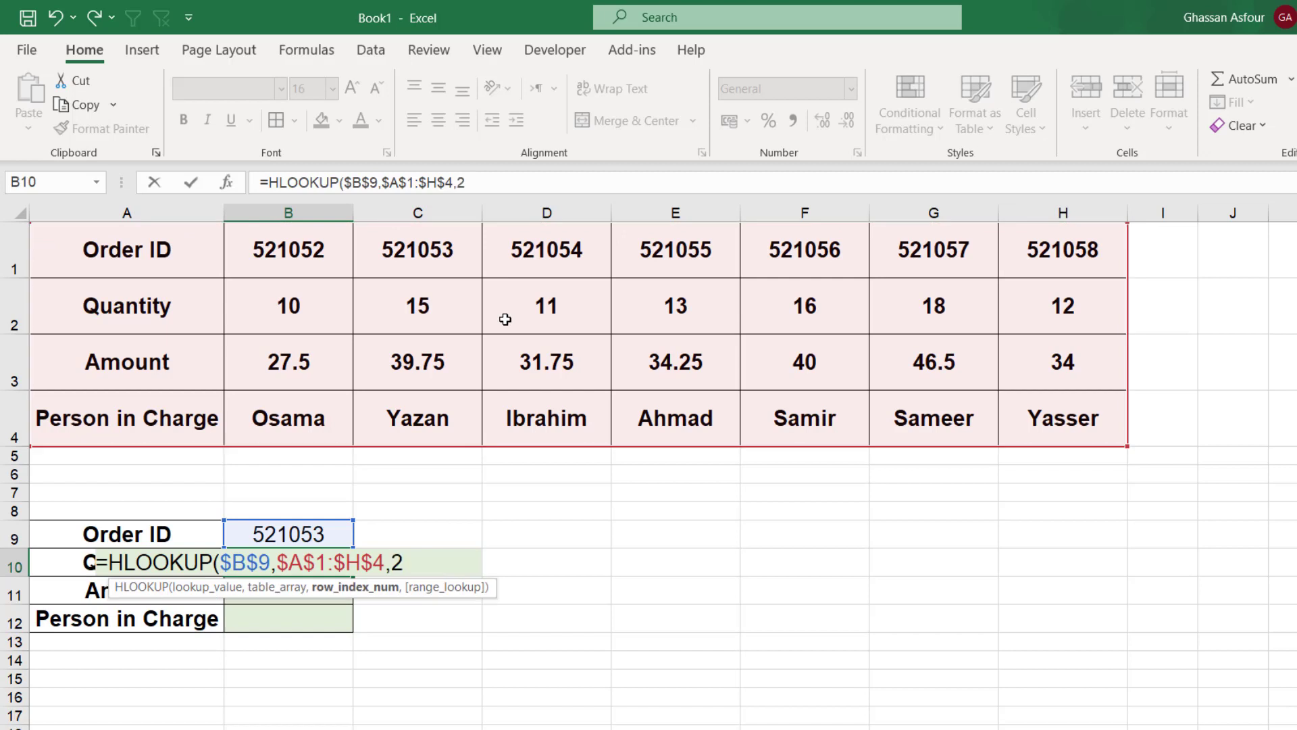
{"action": "type", "text": ",false"}
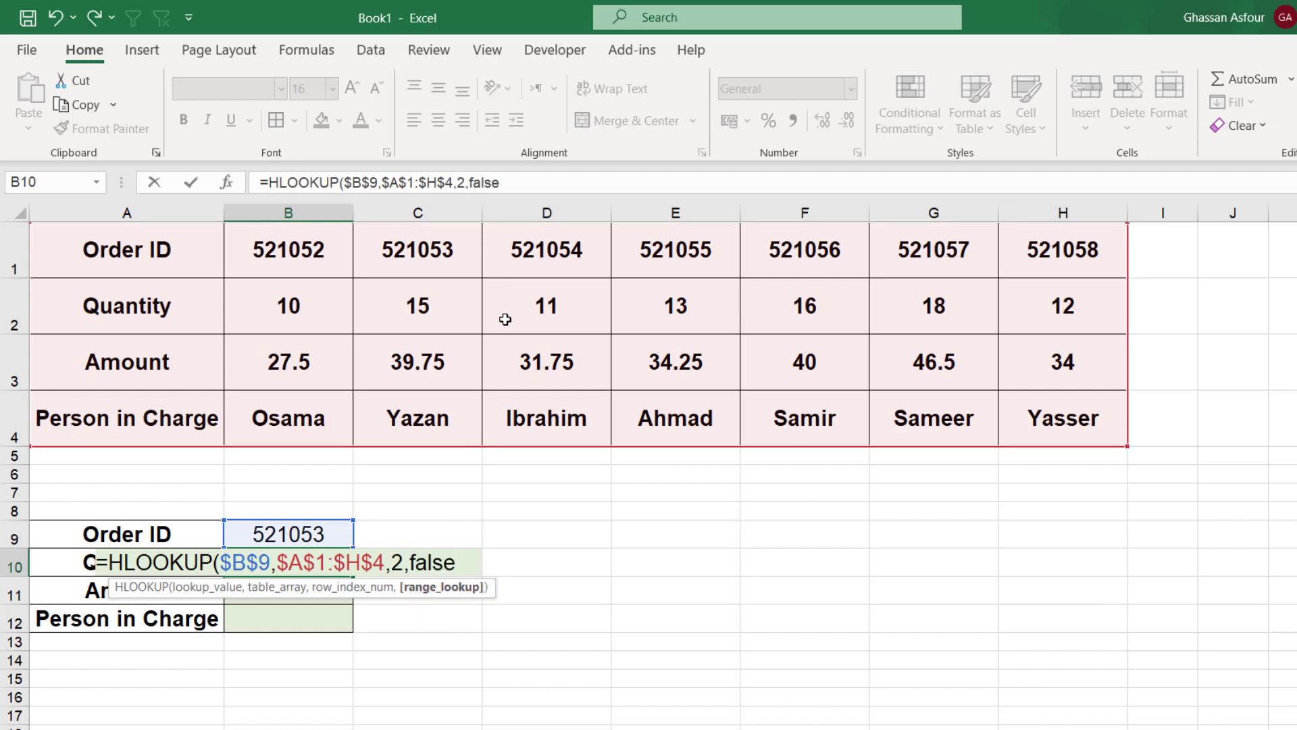
{"action": "type", "text": ")"}
{"action": "key", "text": "Return"}
Copy the B10 HLOOKUP formula into B11 and B12
{"action": "key", "text": "Up"}
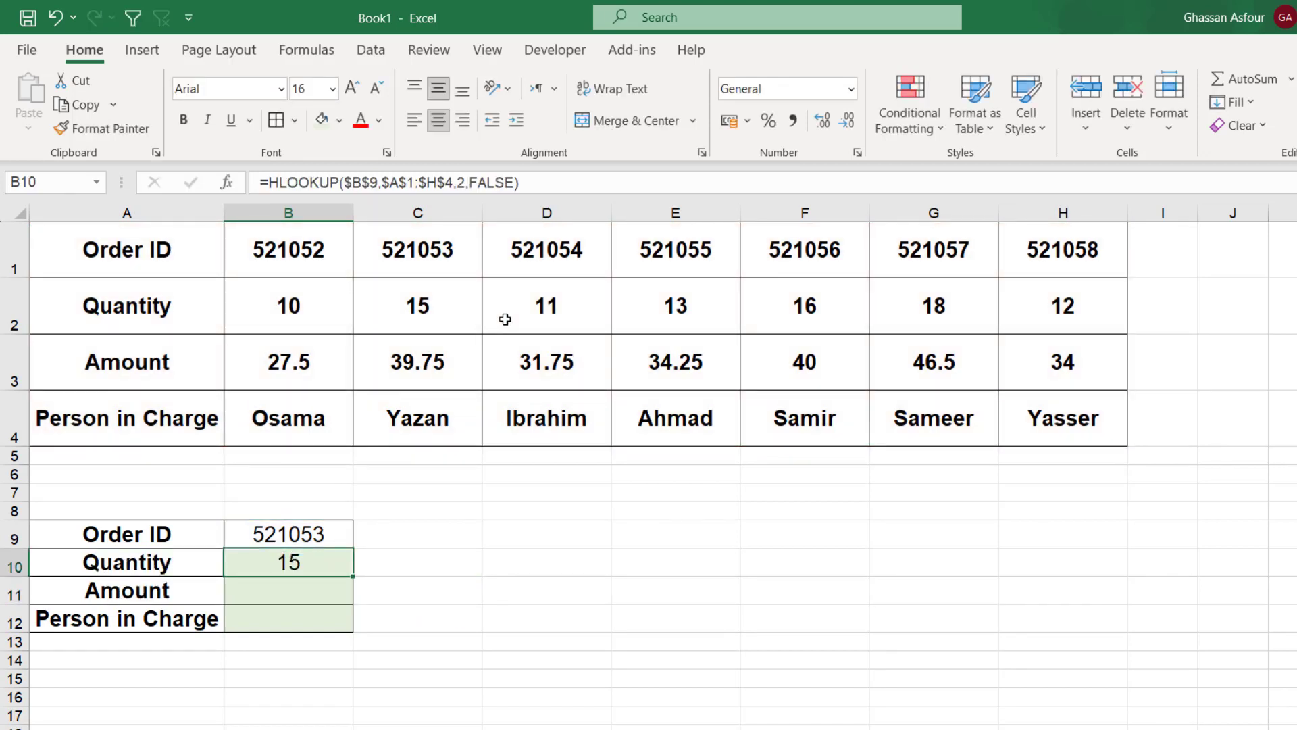
{"action": "key", "text": "ctrl+c"}
{"action": "key", "text": "Down"}
{"action": "key", "text": "ctrl+v"}
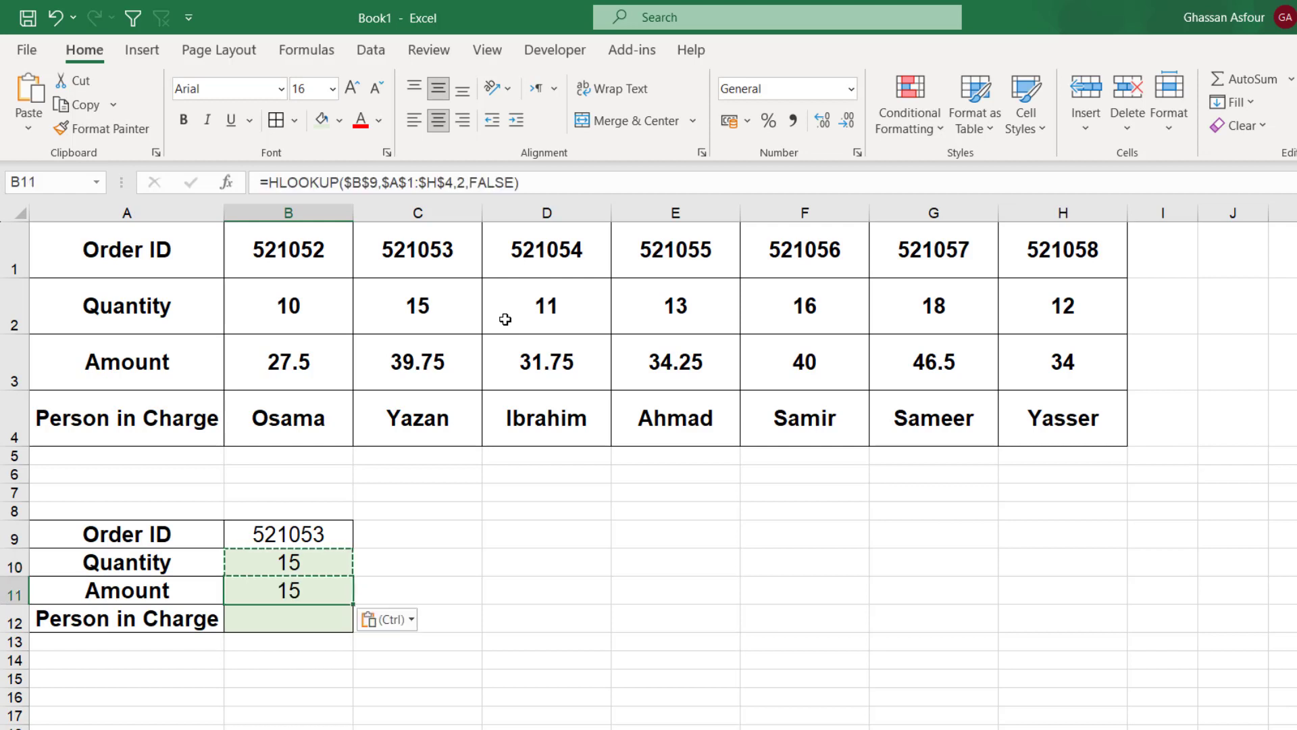
{"action": "key", "text": "Down"}
{"action": "key", "text": "ctrl+v"}
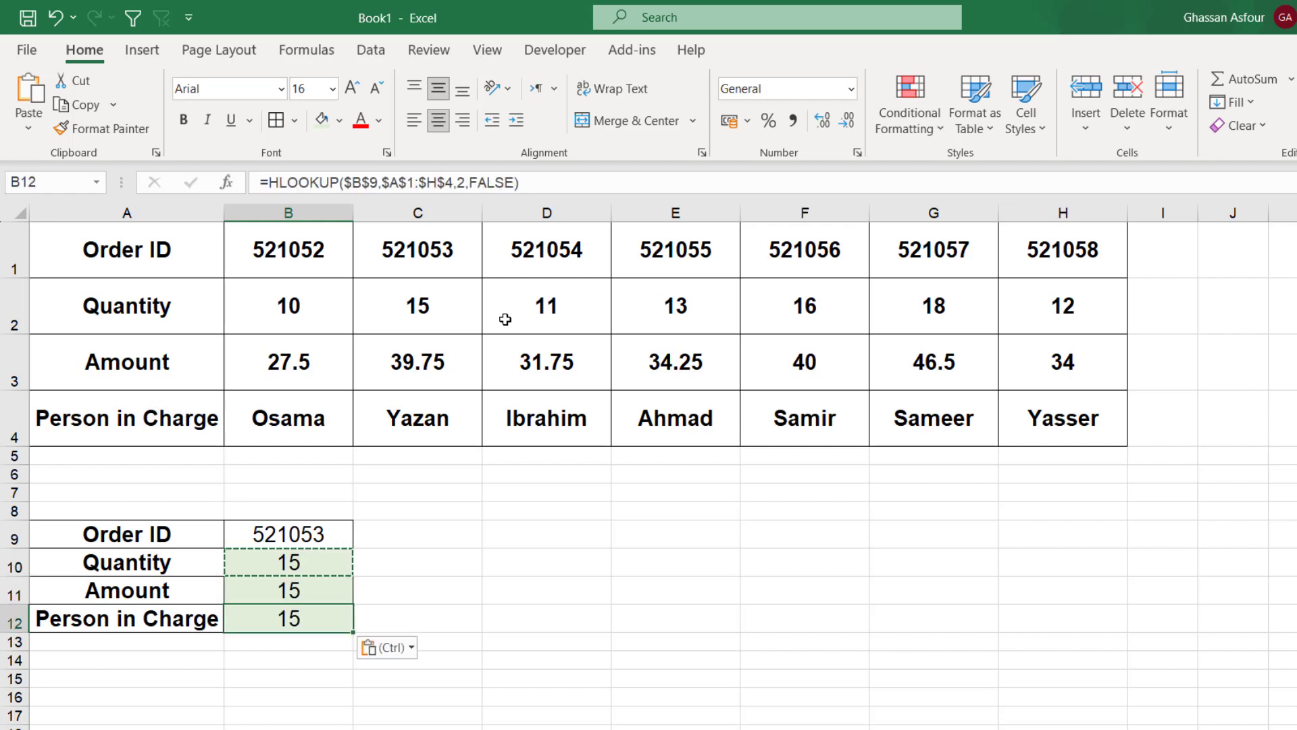
{"action": "key", "text": "Up"}
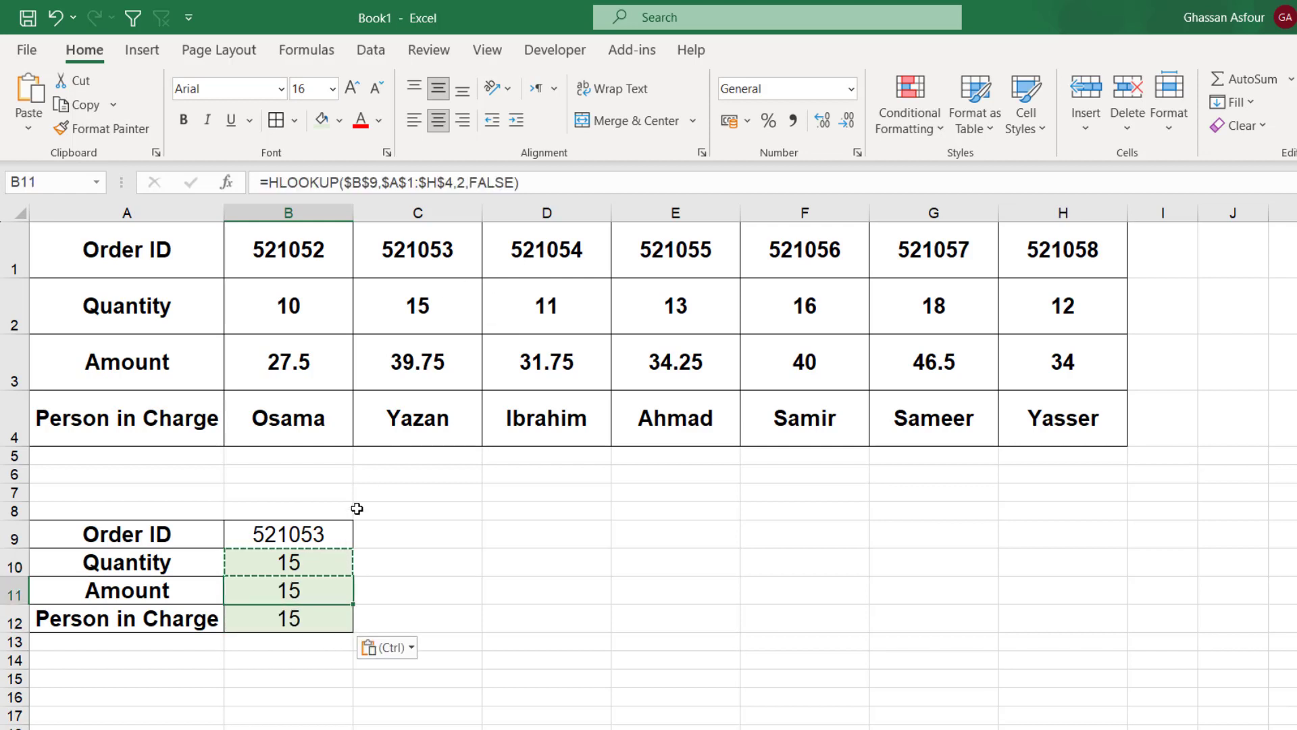
{"action": "key", "text": "Up"}
{"action": "key", "text": "Up"}
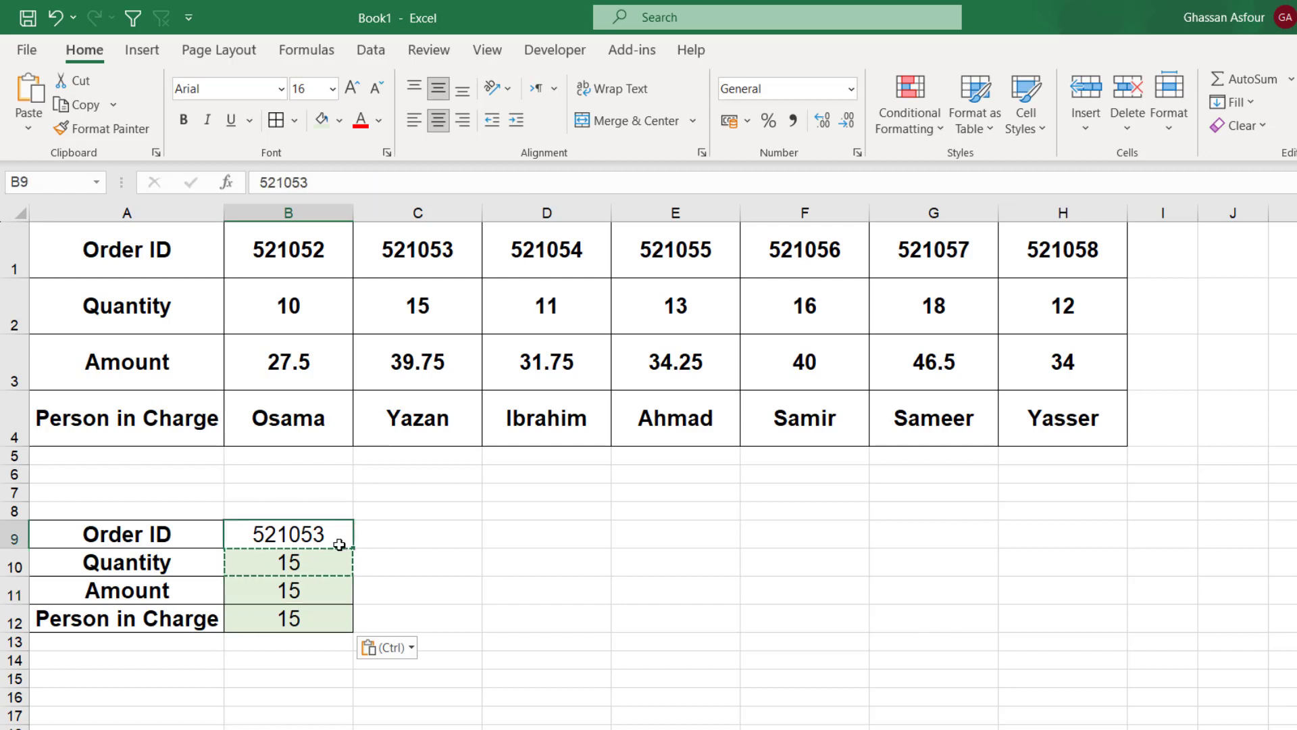
Change the row index to 3 in B11 and 4 in B12, returning 39.75 and Yazan
{"action": "double_click", "coordinate": [300, 590]}
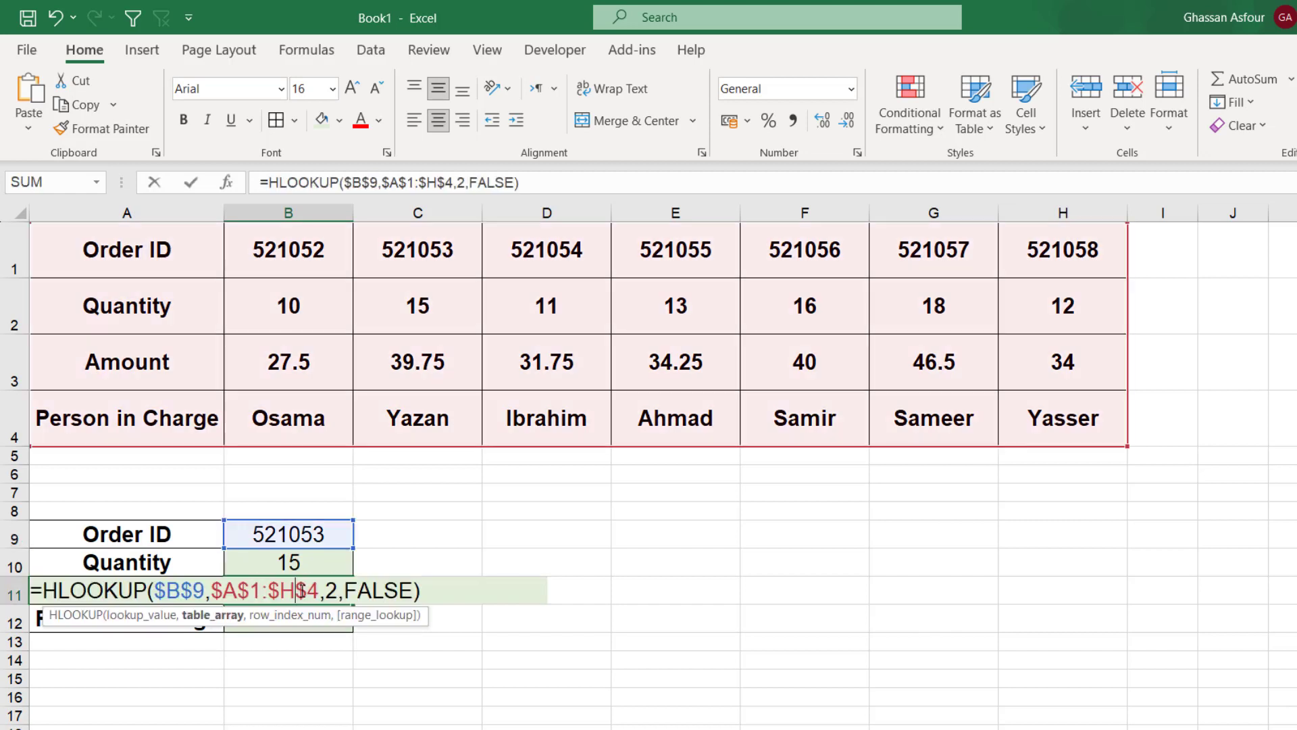
{"action": "left_click", "coordinate": [331, 590]}
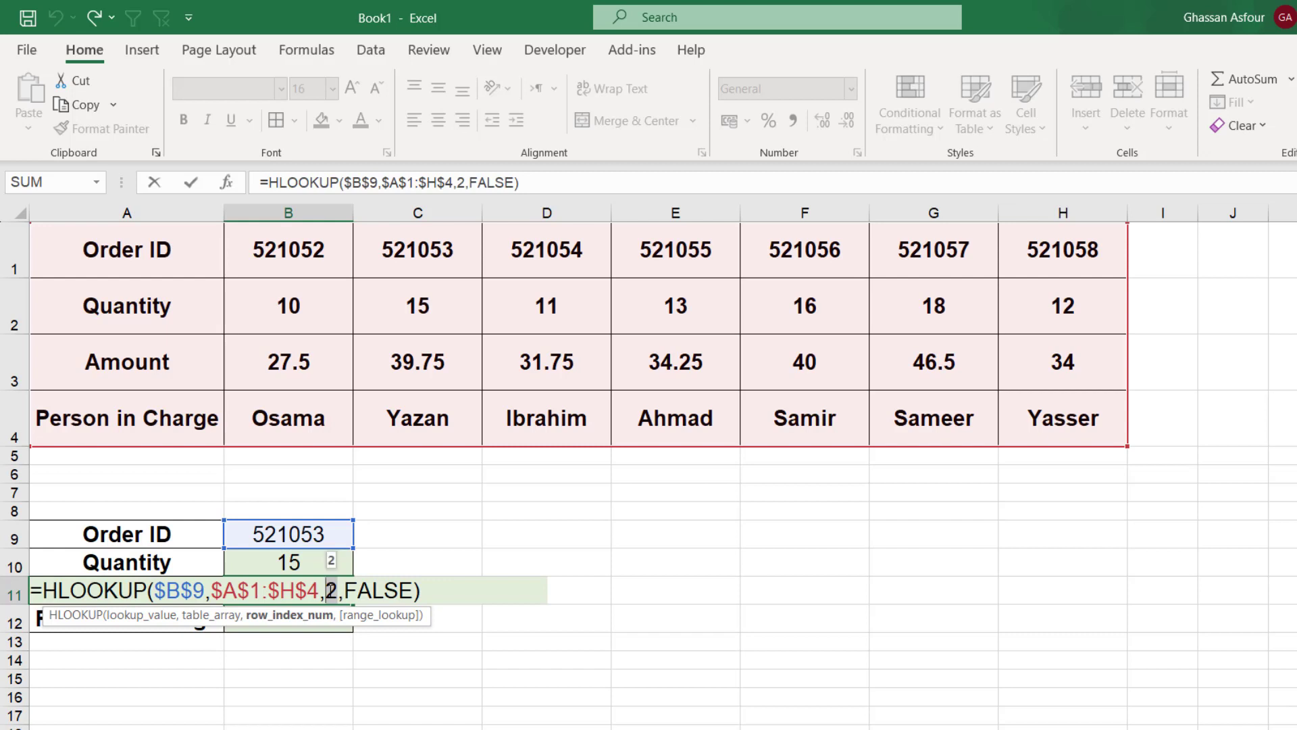
{"action": "type", "text": "3"}
{"action": "key", "text": "Return"}
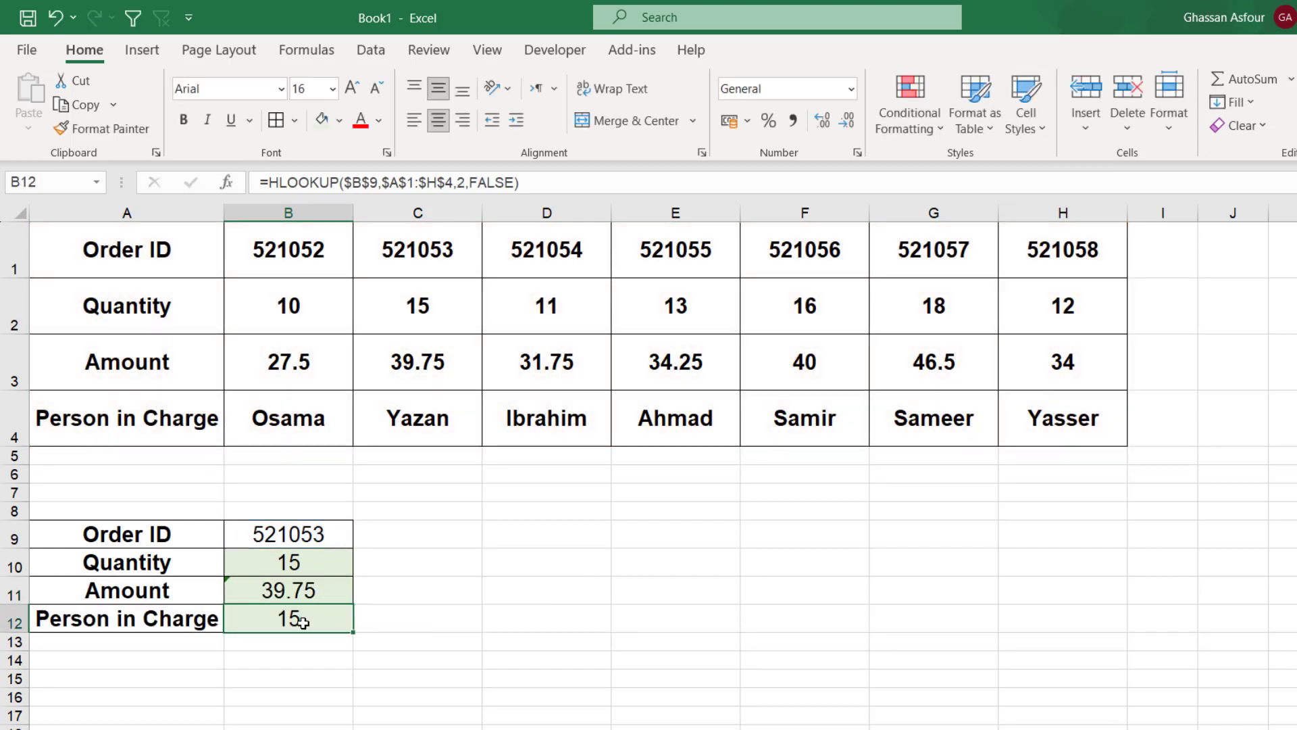
{"action": "double_click", "coordinate": [303, 622]}
{"action": "type", "text": "4"}
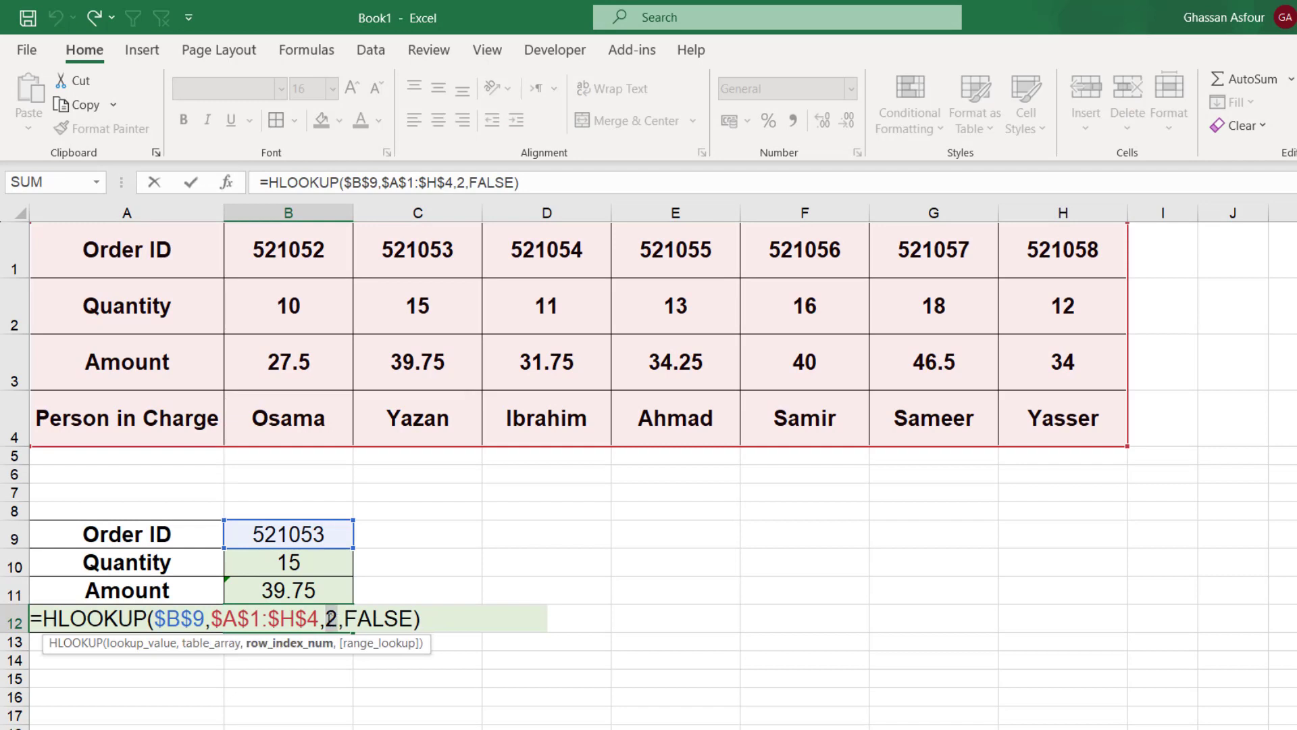
{"action": "key", "text": "Return"}
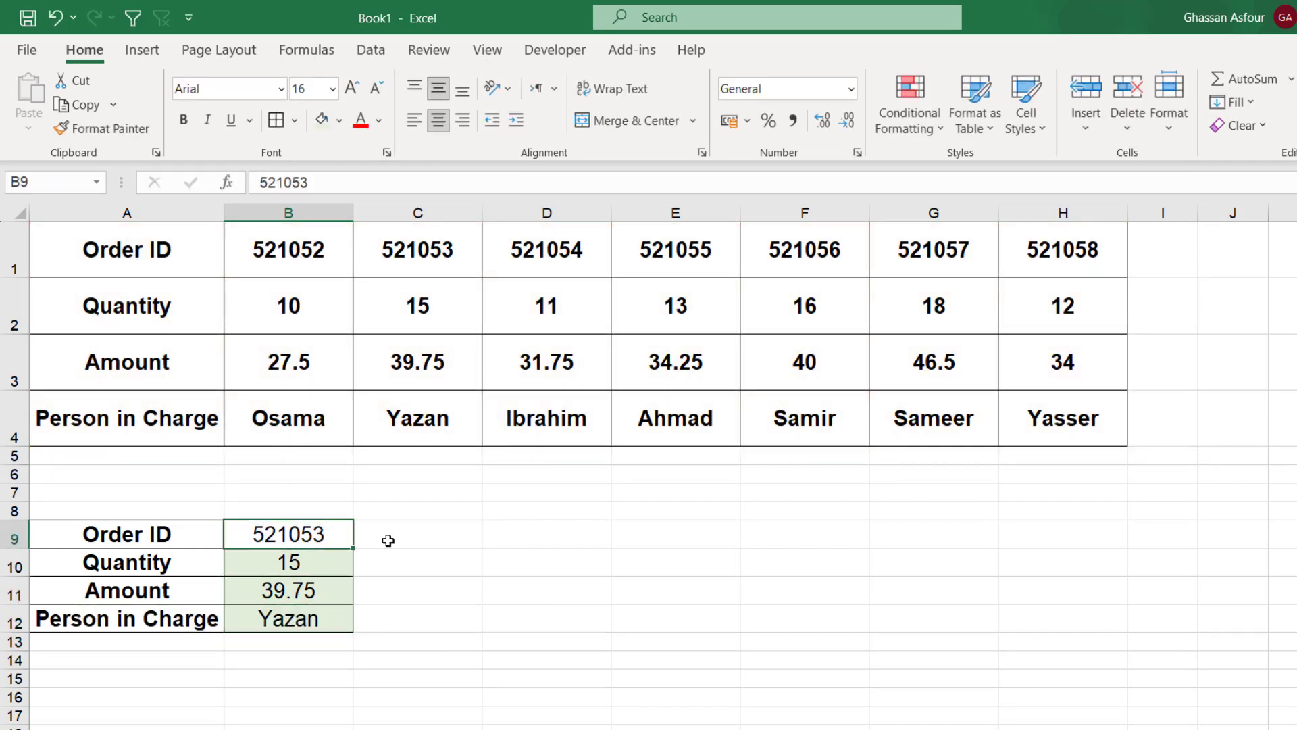
Paste order ID 521056 from F1 into B9 as a plain value
{"action": "left_click", "coordinate": [417, 260]}
{"action": "left_click_drag", "start_coordinate": [414, 302], "coordinate": [414, 397]}
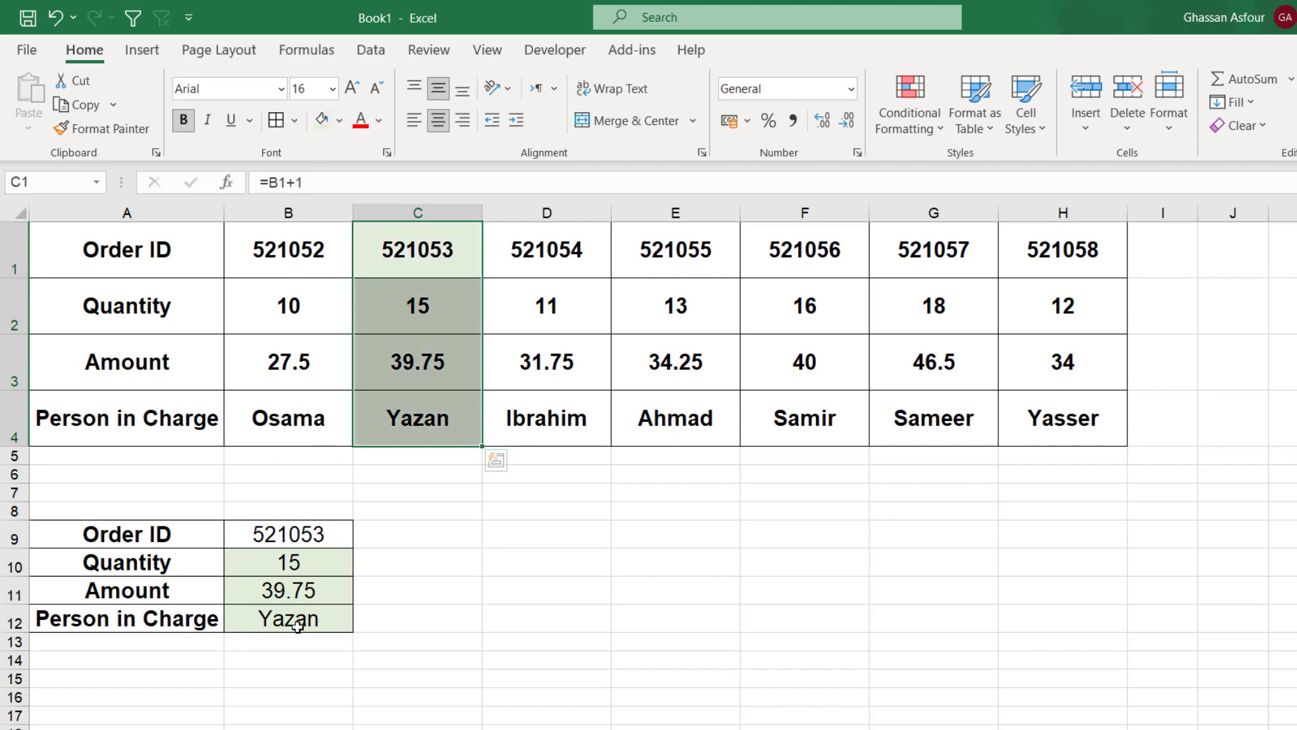
{"action": "left_click", "coordinate": [805, 261]}
{"action": "key", "text": "ctrl+c"}
{"action": "left_click", "coordinate": [261, 535]}
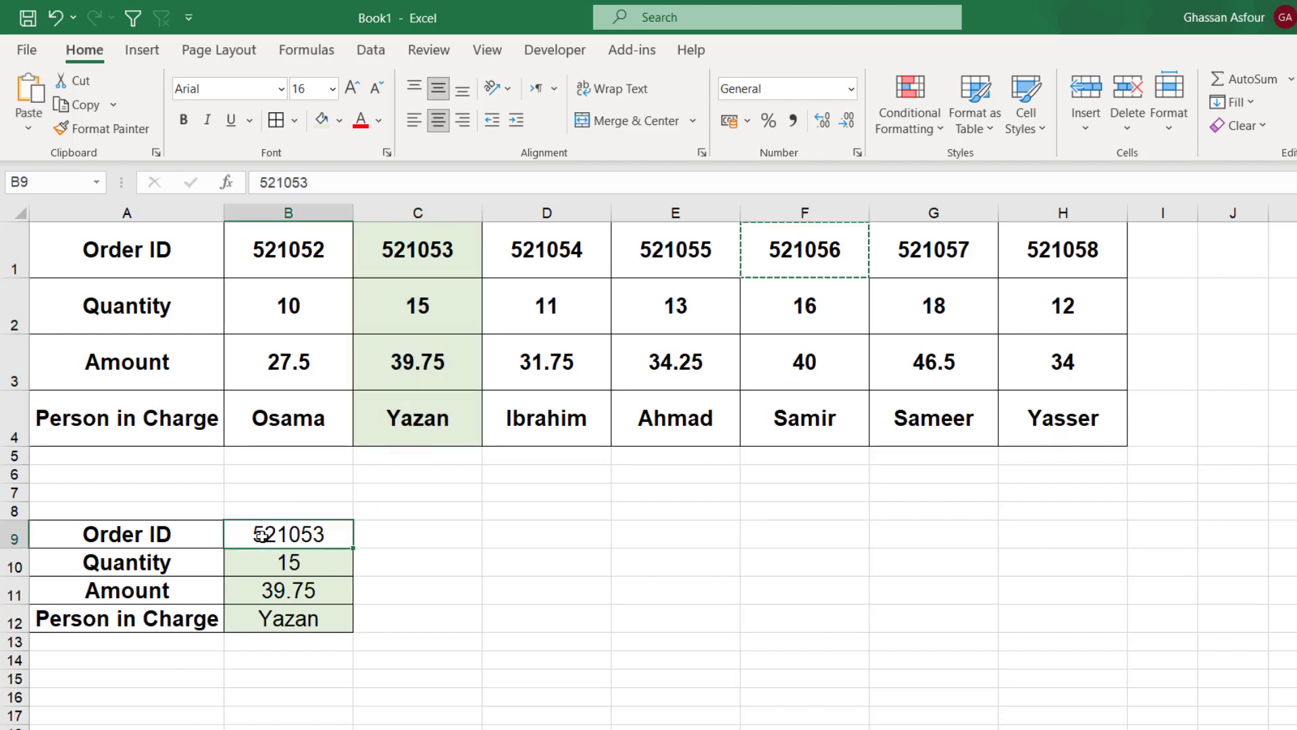
{"action": "right_click", "coordinate": [261, 536]}
{"action": "left_click", "coordinate": [342, 383]}
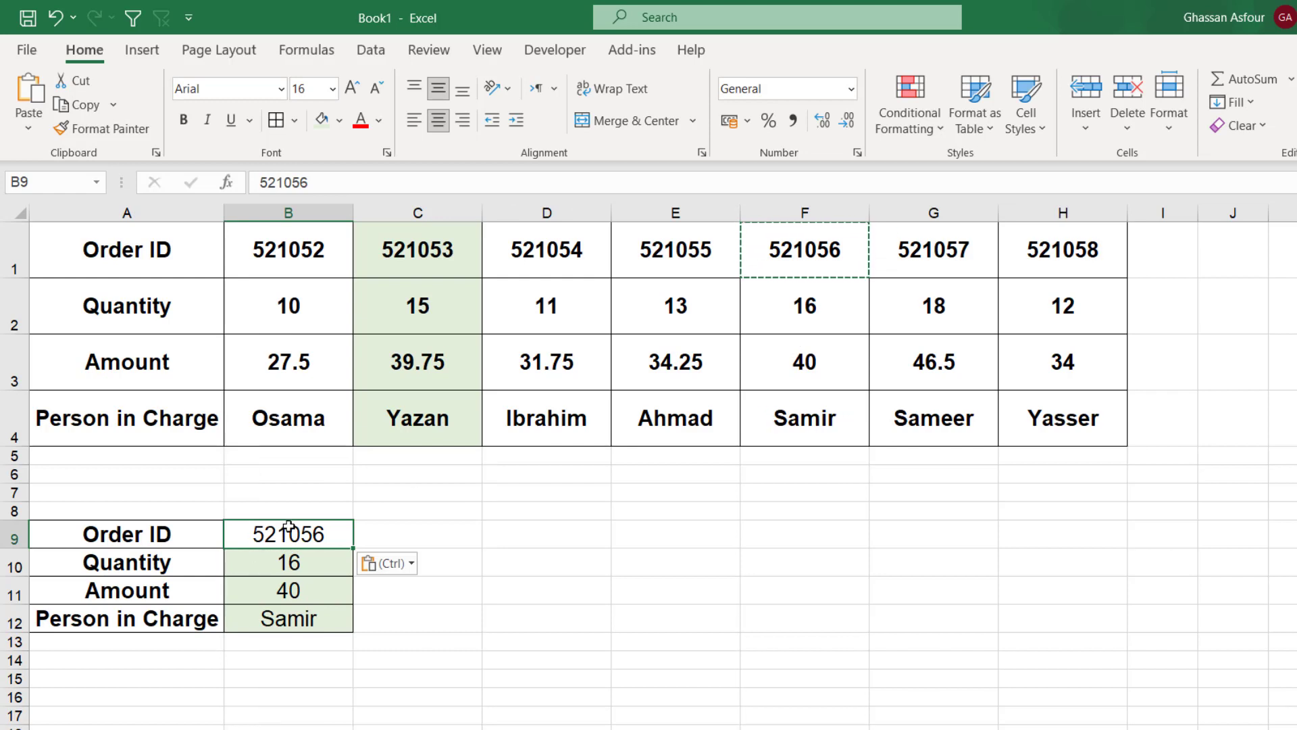
{"action": "left_click", "coordinate": [279, 612], "text": "shift"}
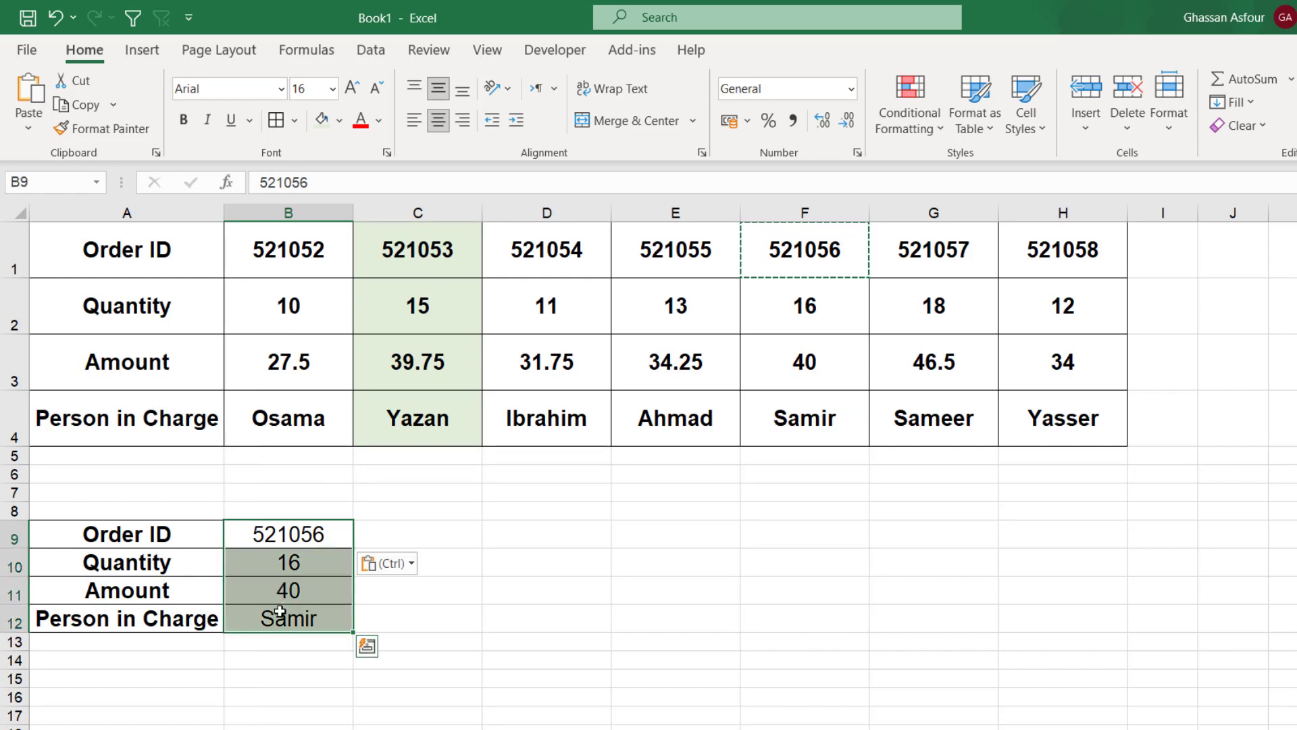
{"action": "left_click", "coordinate": [492, 563]}
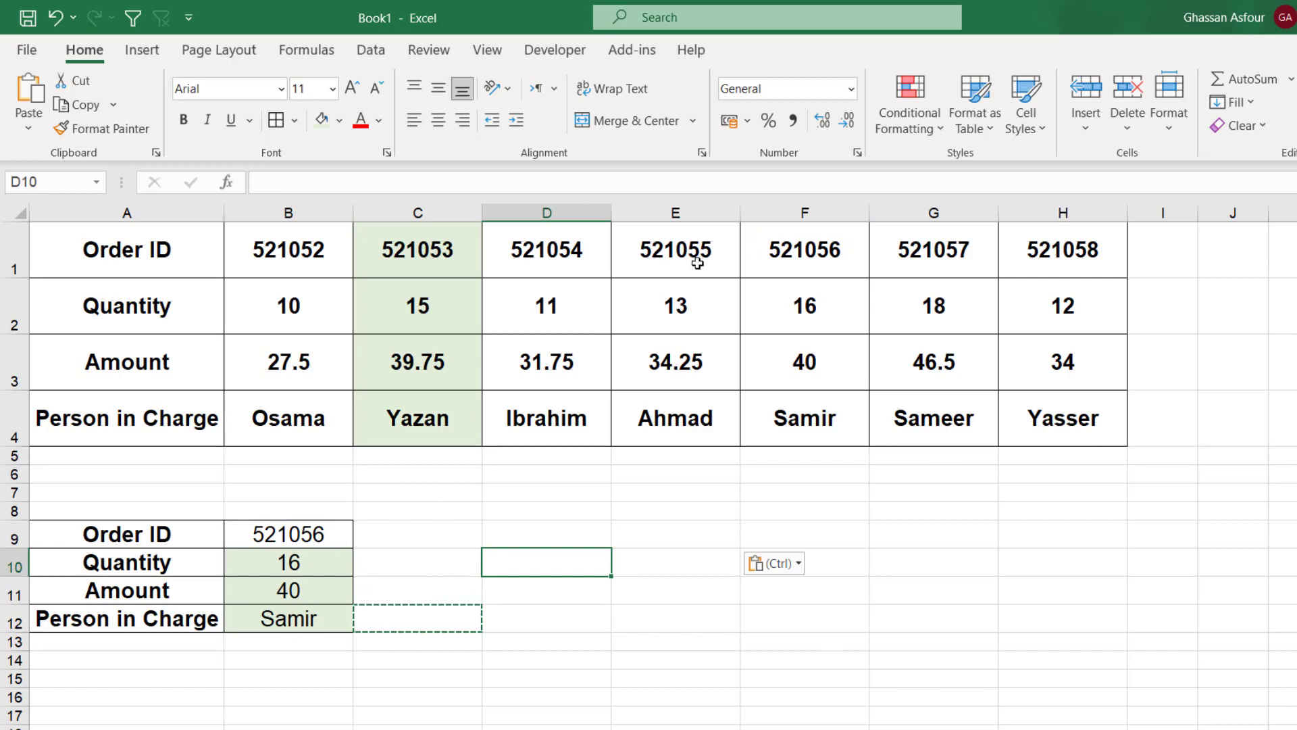
Convert the order IDs in B1:H1 to fixed values with Paste Values
{"action": "left_click_drag", "start_coordinate": [1004, 251], "coordinate": [254, 253]}
{"action": "key", "text": "ctrl+c"}
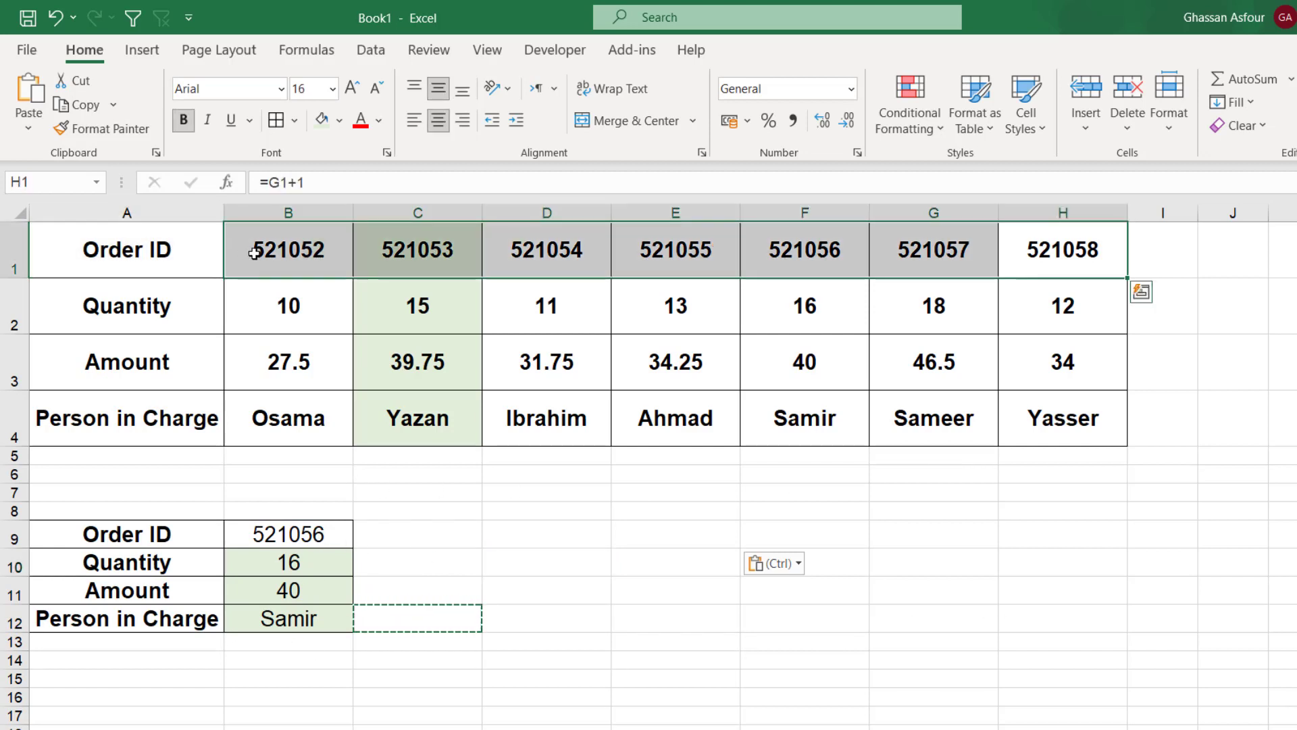
{"action": "right_click", "coordinate": [255, 252]}
{"action": "left_click", "coordinate": [331, 380]}
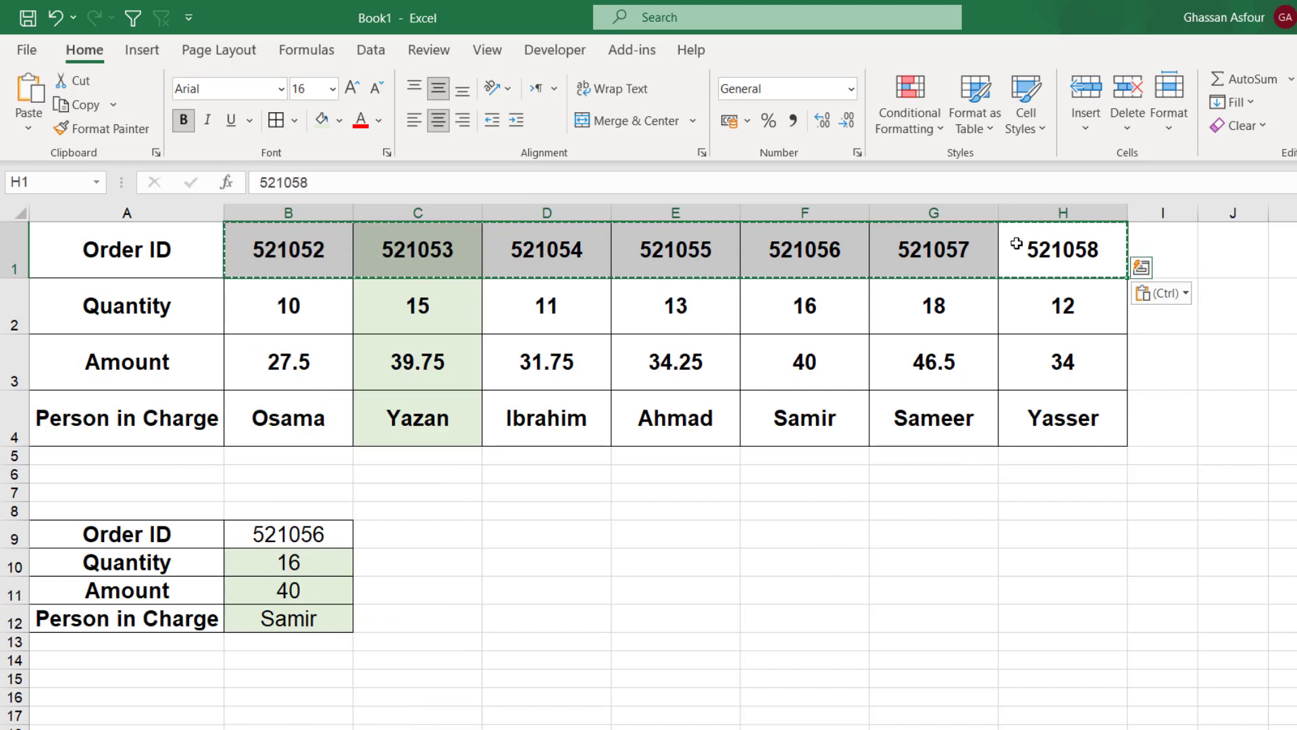
Copy order IDs 521058, 521055 and 521052 into C9, D9 and E9
{"action": "left_click", "coordinate": [1039, 246]}
{"action": "key", "text": "ctrl+c"}
{"action": "left_click", "coordinate": [429, 534]}
{"action": "key", "text": "ctrl+v"}
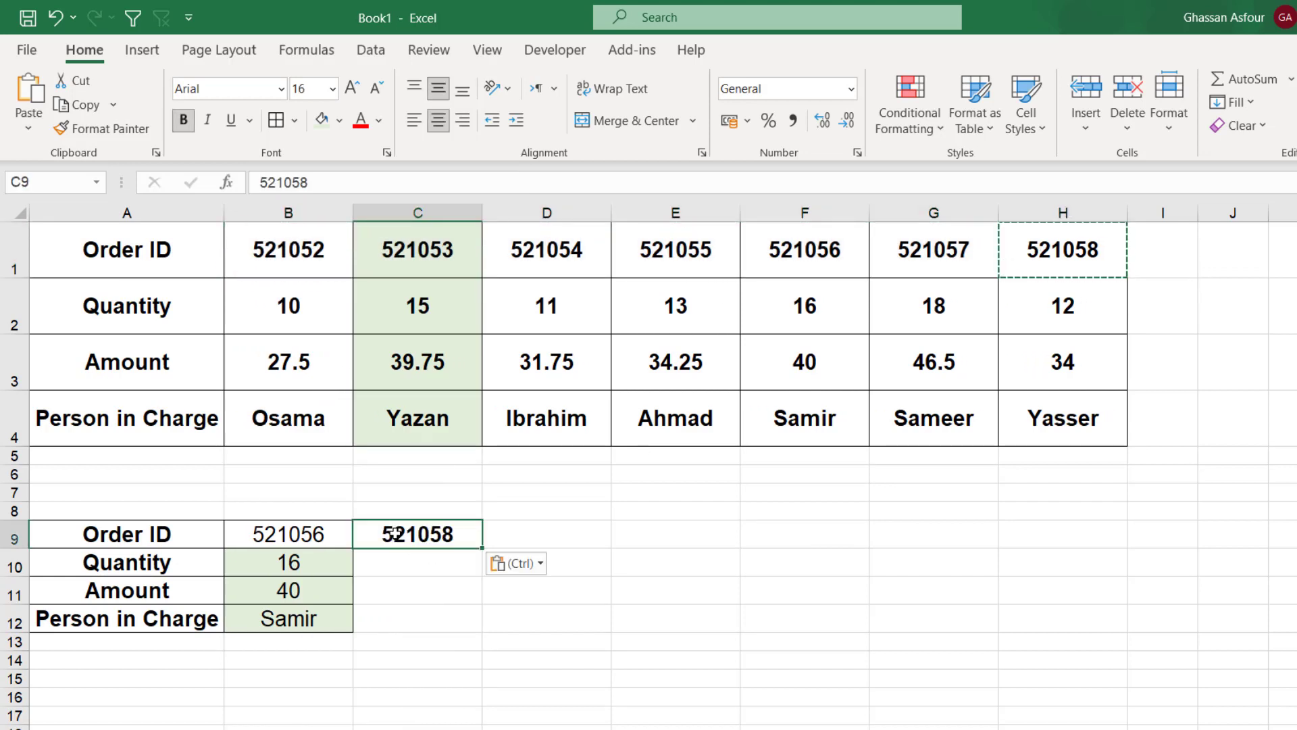
{"action": "left_click", "coordinate": [698, 262]}
{"action": "key", "text": "ctrl+c"}
{"action": "left_click", "coordinate": [522, 538]}
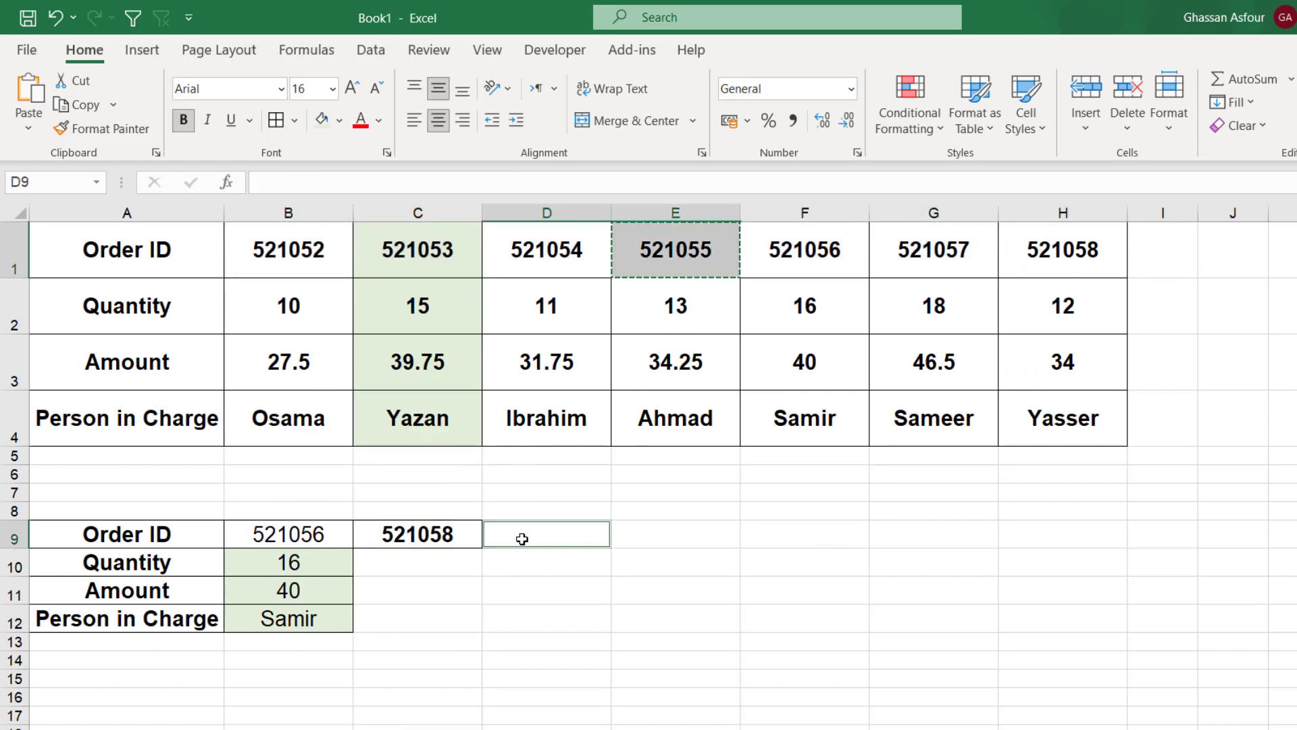
{"action": "key", "text": "ctrl+v"}
{"action": "left_click", "coordinate": [301, 255]}
{"action": "key", "text": "ctrl+c"}
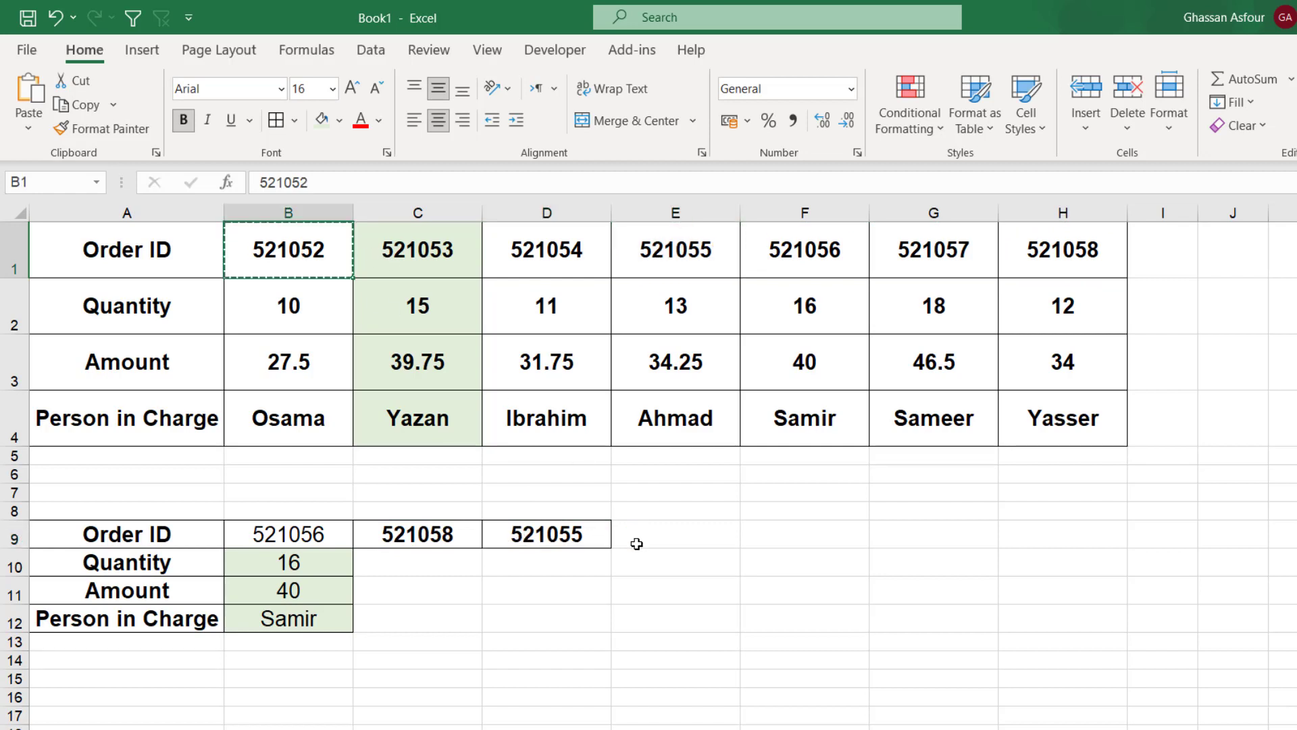
{"action": "left_click", "coordinate": [633, 527]}
{"action": "key", "text": "ctrl+v"}
{"action": "left_click", "coordinate": [293, 534]}
{"action": "key", "text": "Escape"}
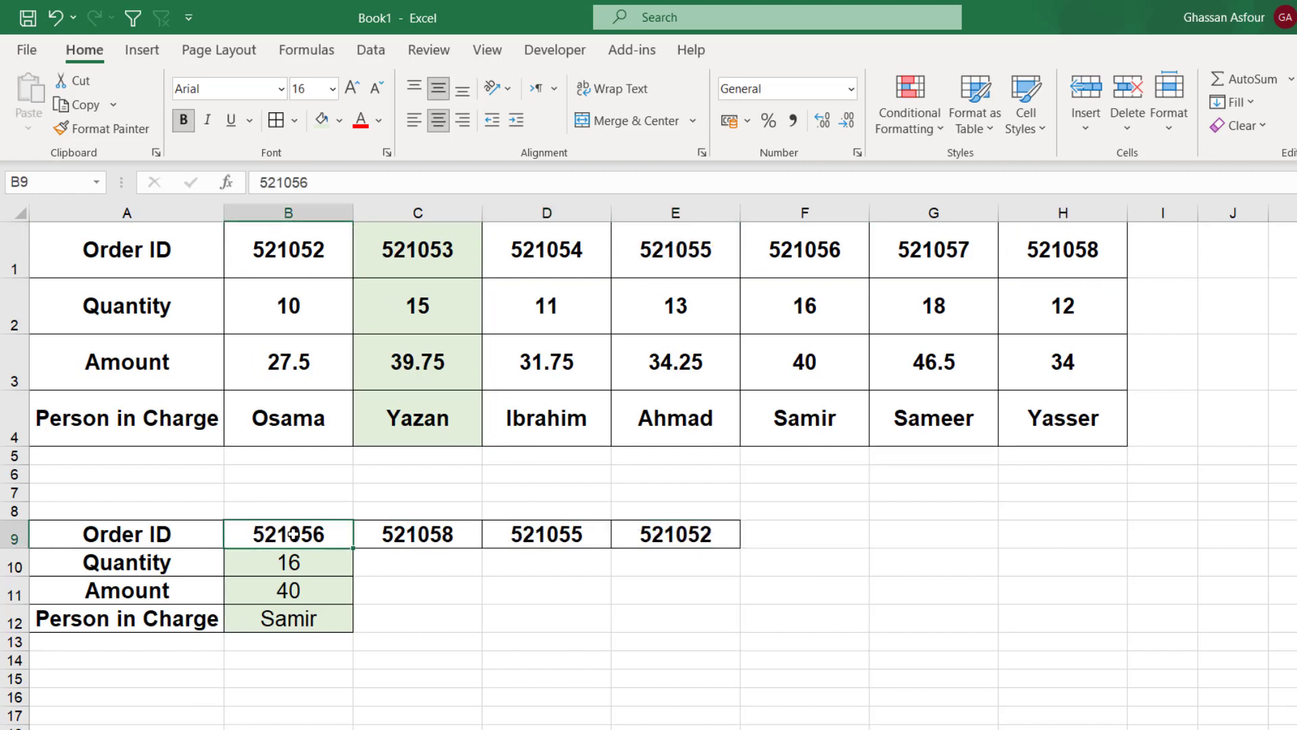
{"action": "left_click", "coordinate": [303, 559]}
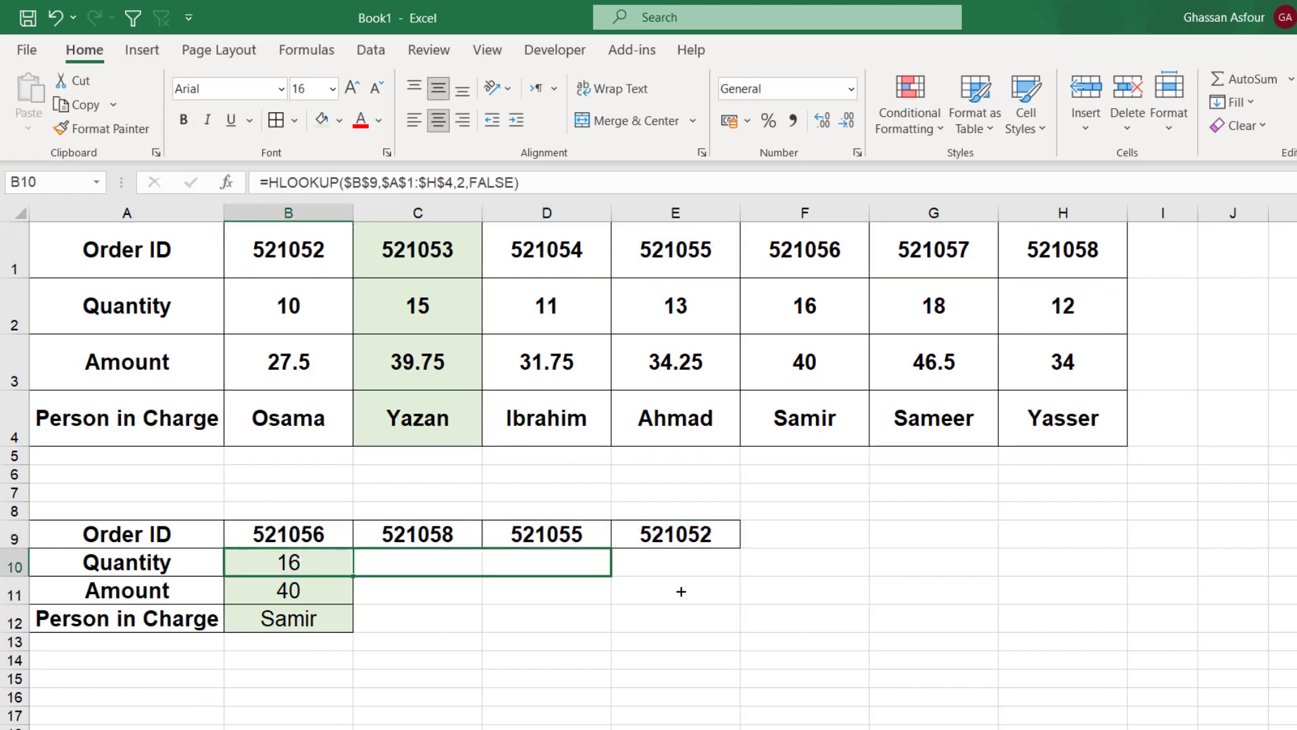
Fill the Quantity formula from B10 across to E10 and inspect the C10 copy
{"action": "left_click_drag", "start_coordinate": [351, 576], "coordinate": [676, 575]}
{"action": "double_click", "coordinate": [425, 562]}
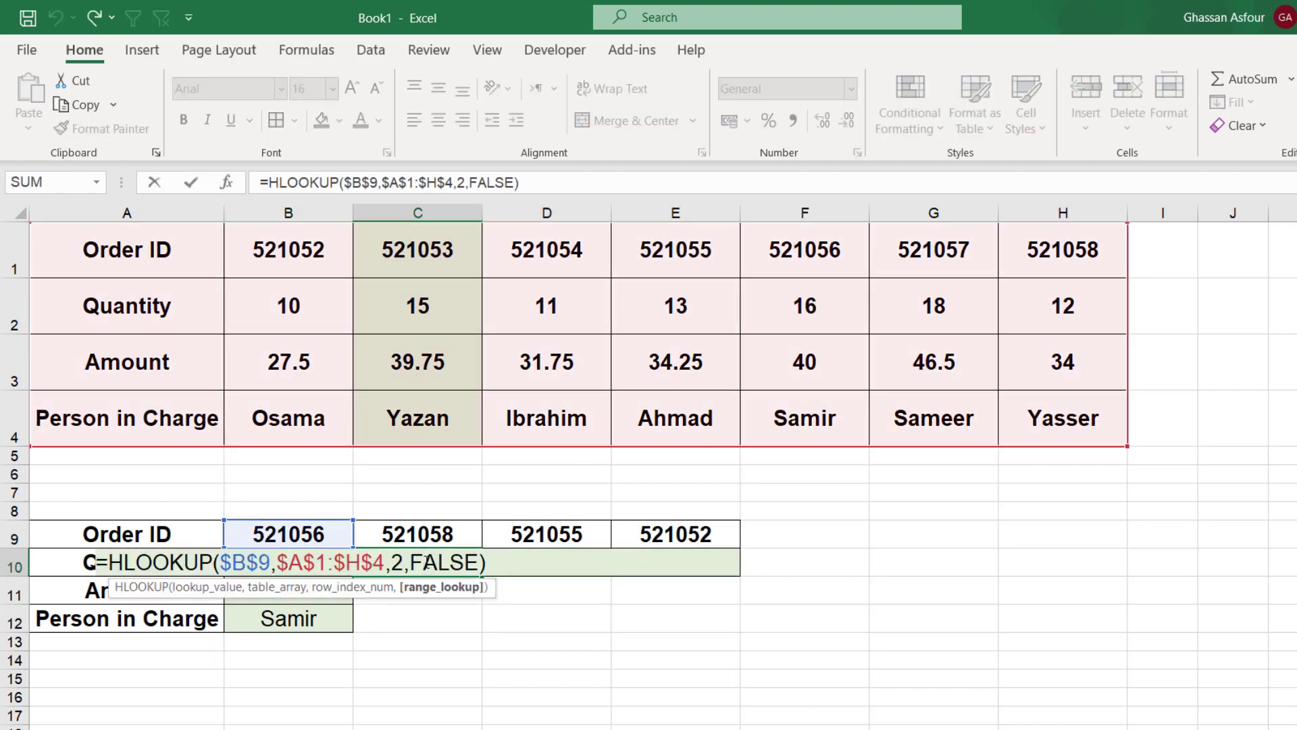
{"action": "key", "text": "Escape"}
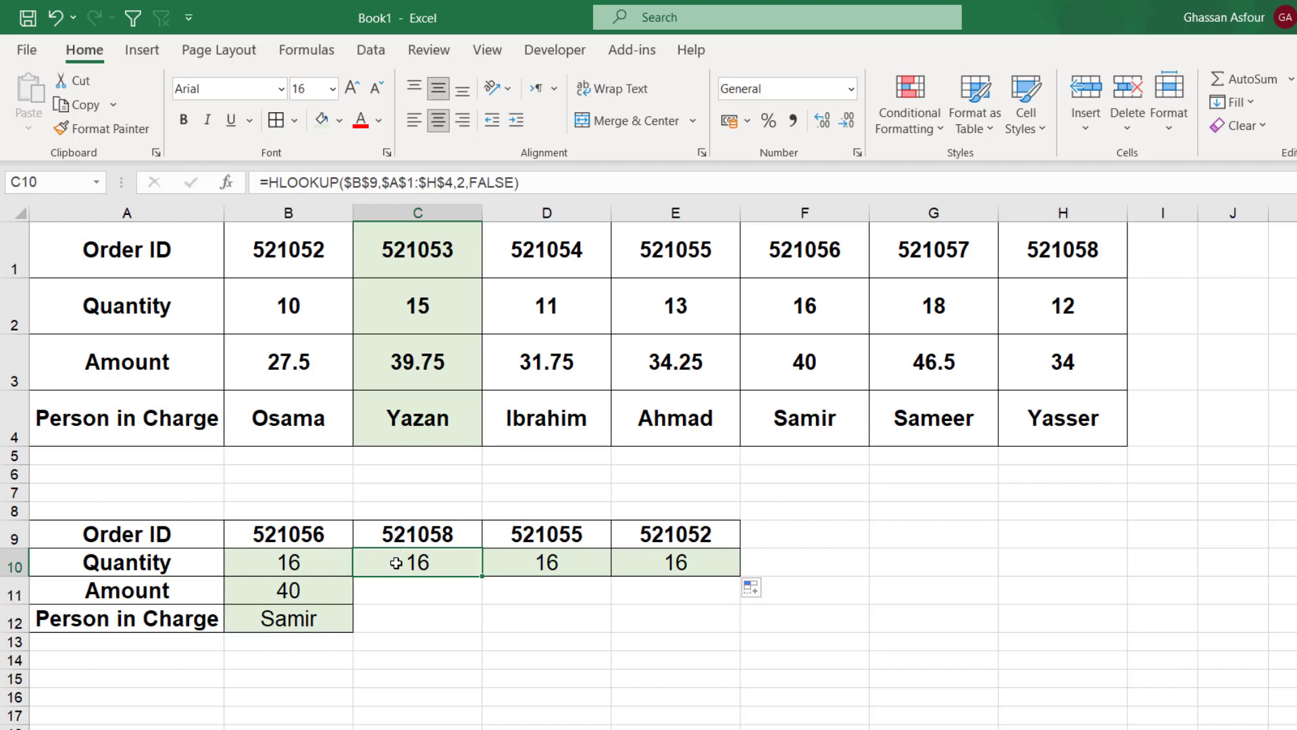
{"action": "double_click", "coordinate": [396, 563]}
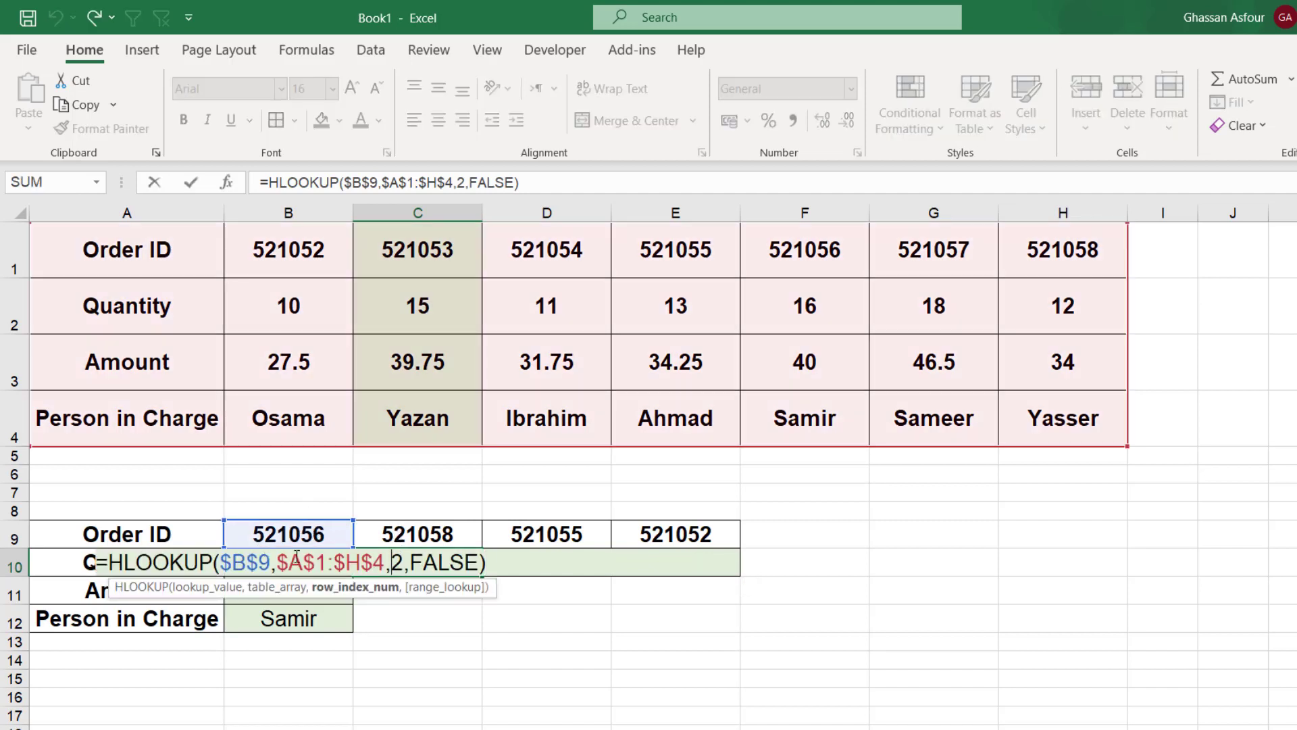
{"action": "key", "text": "ctrl+Return"}
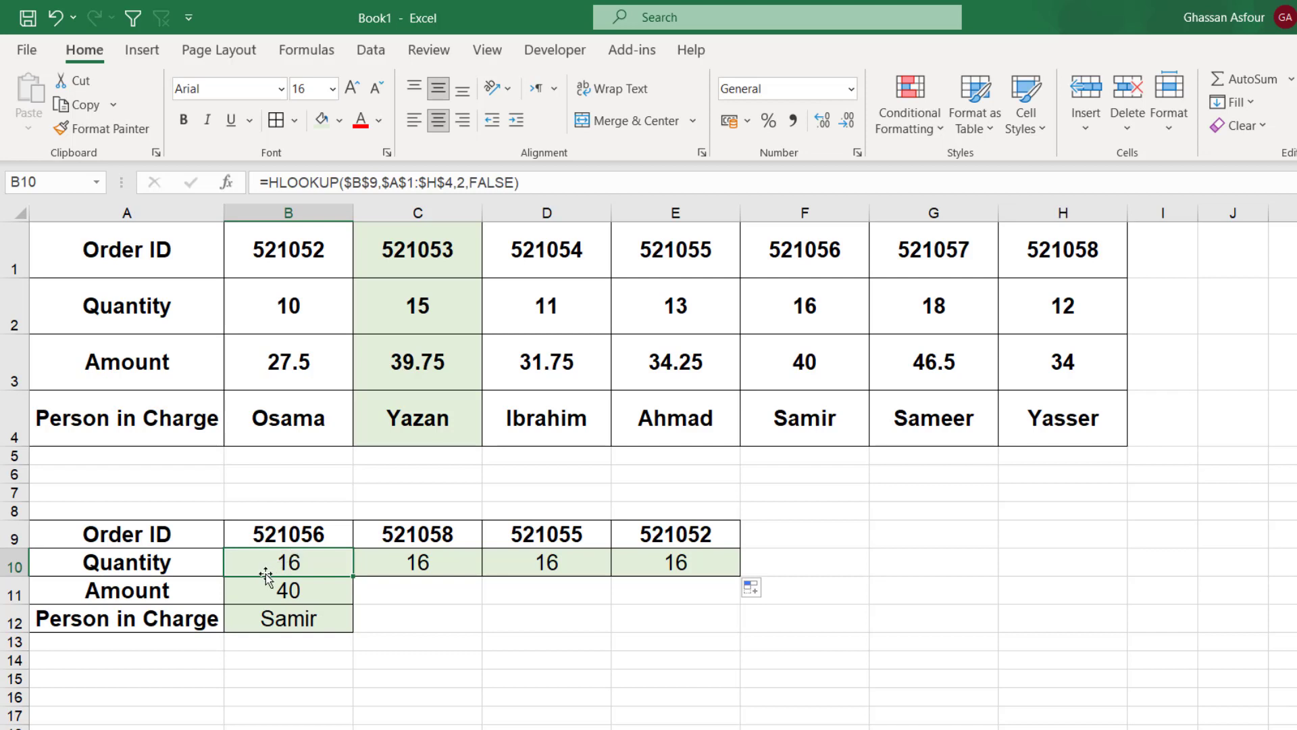
Change the lookup reference in B10's formula from $B$9 to B$9
{"action": "double_click", "coordinate": [244, 562]}
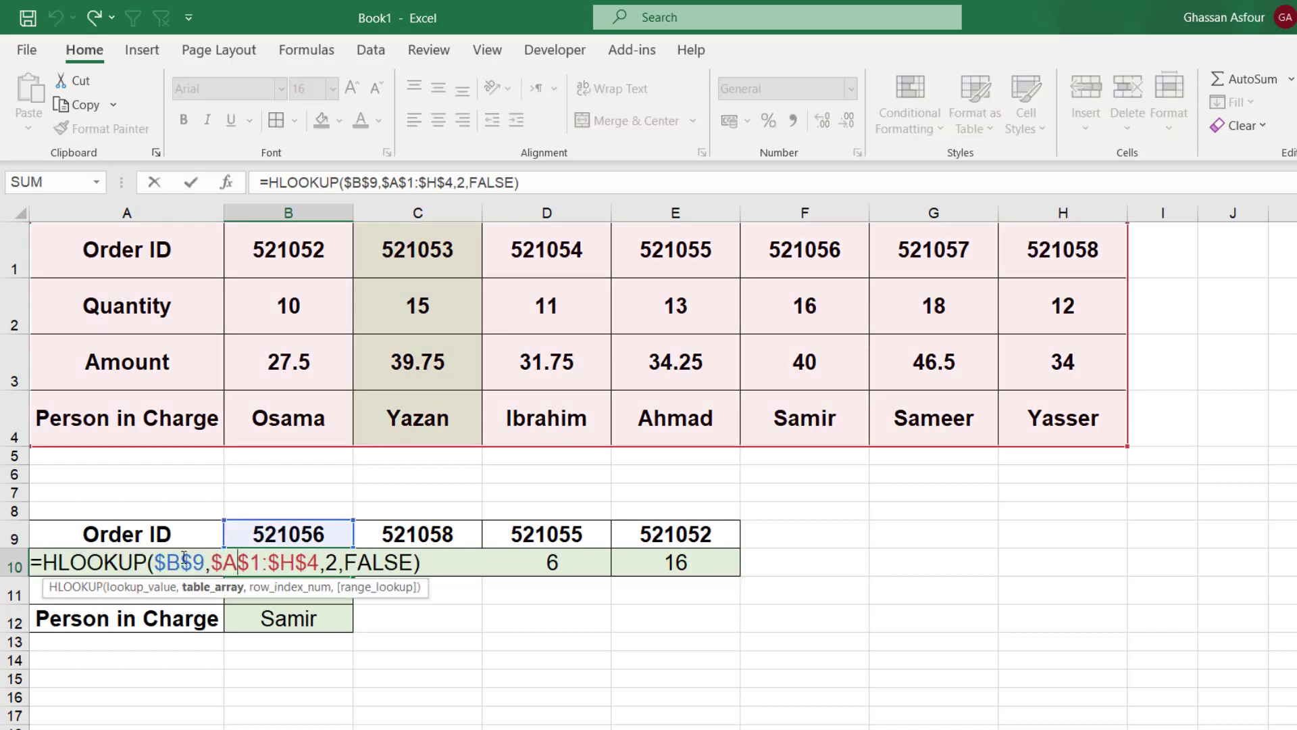
{"action": "left_click", "coordinate": [160, 561]}
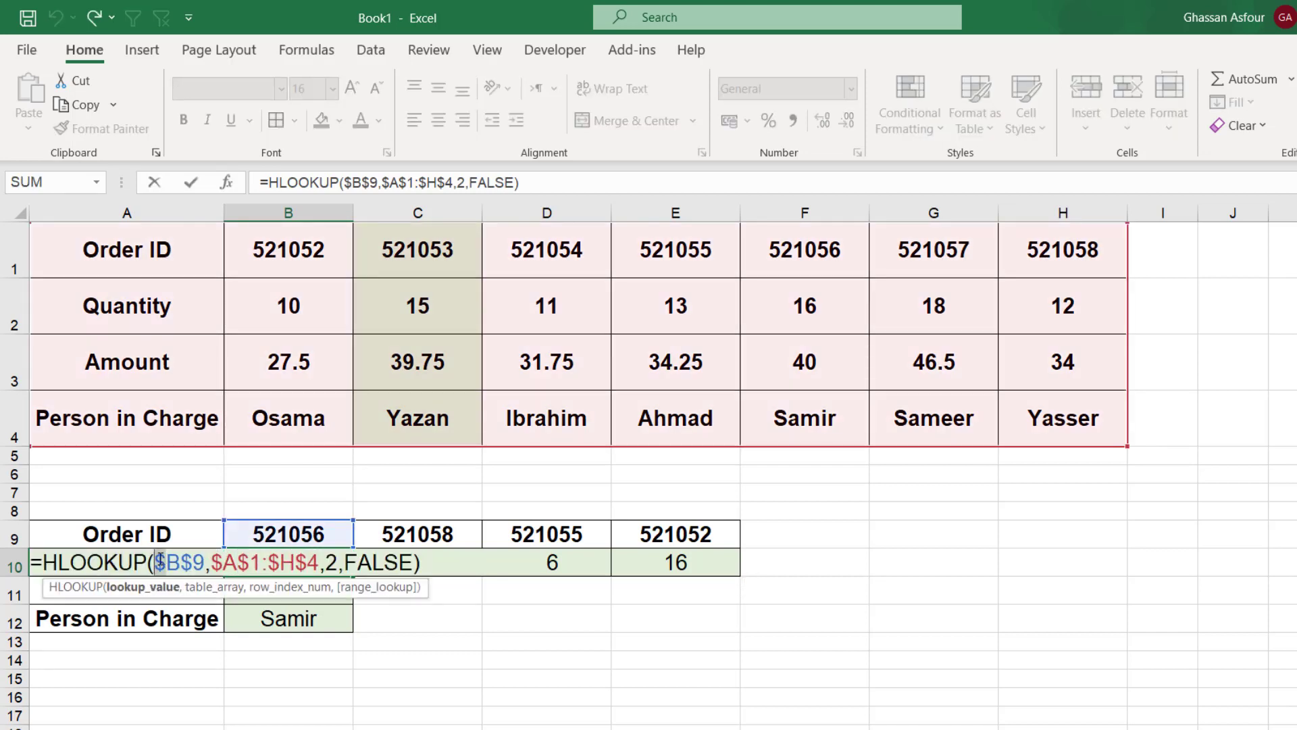
{"action": "key", "text": "Delete"}
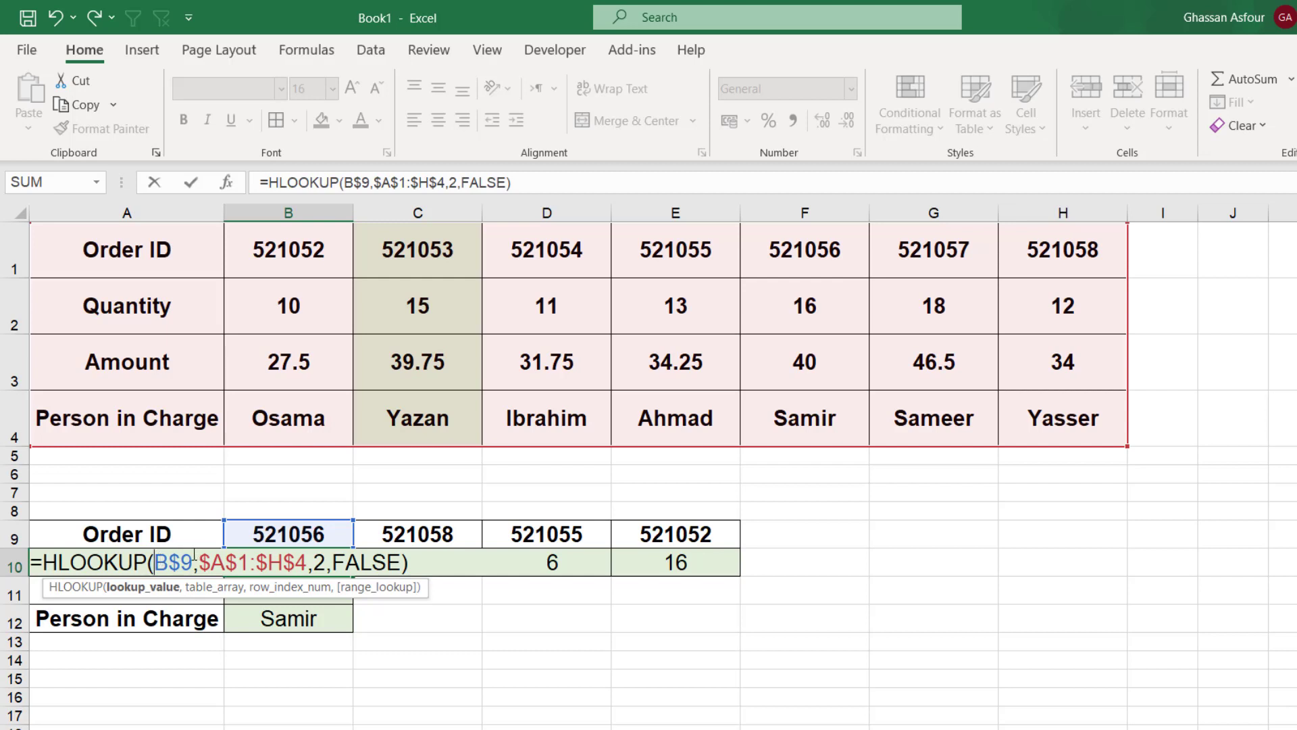
{"action": "left_click_drag", "start_coordinate": [188, 561], "coordinate": [169, 551]}
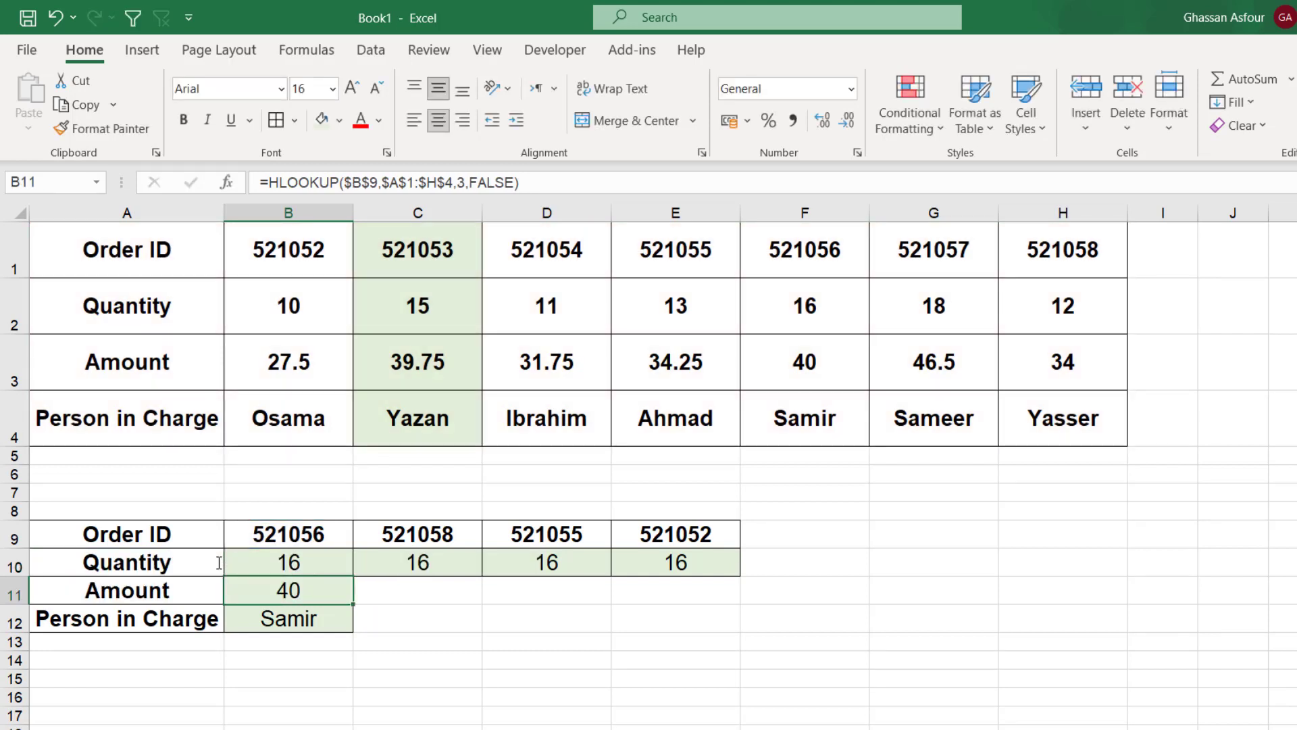
Refill the Quantity formula to E10 and anchor only row 9 in the Amount and Person formulas
{"action": "left_click_drag", "start_coordinate": [291, 563], "coordinate": [723, 578]}
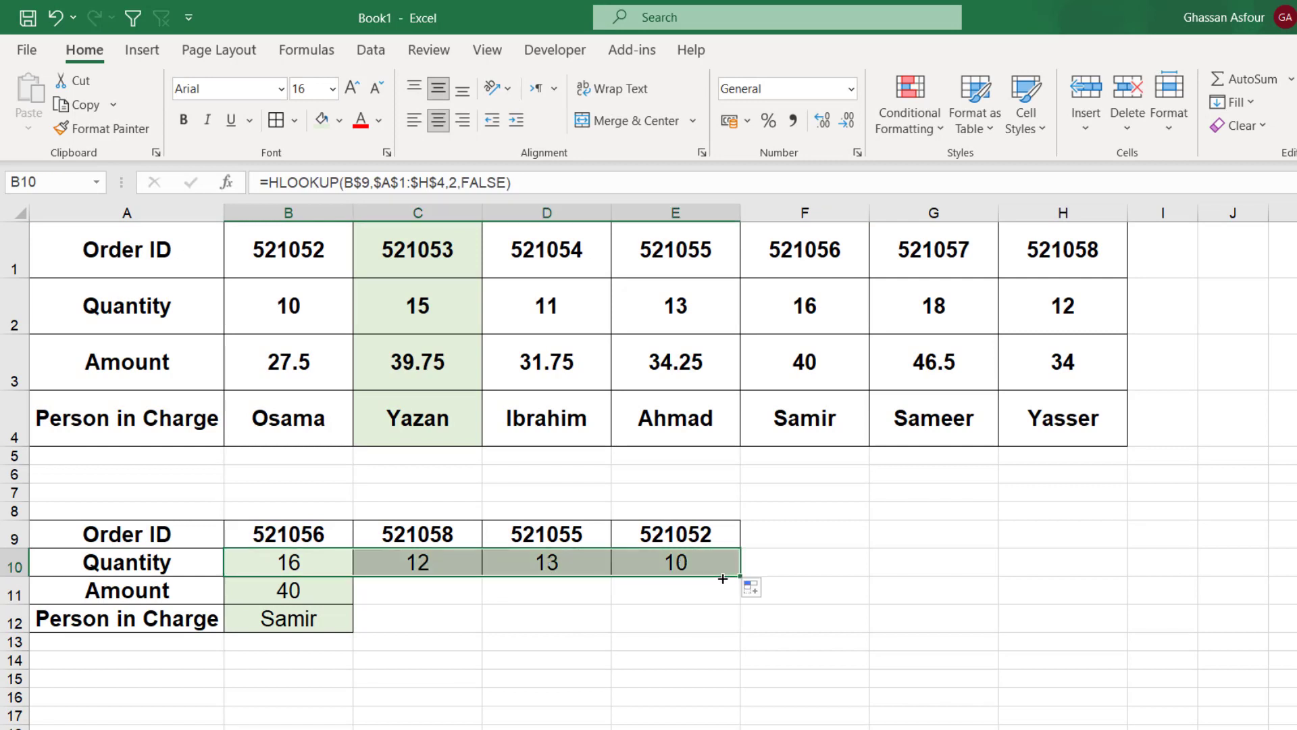
{"action": "left_click", "coordinate": [231, 592]}
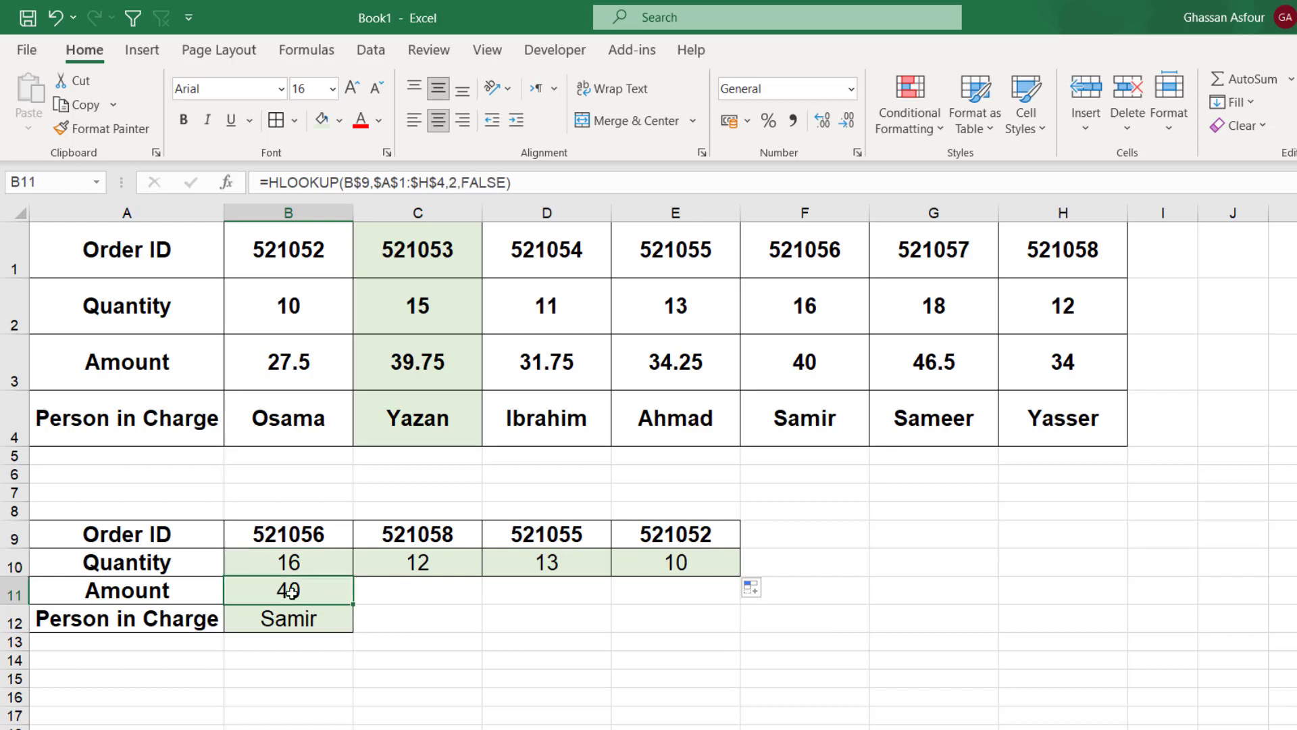
{"action": "double_click", "coordinate": [251, 586]}
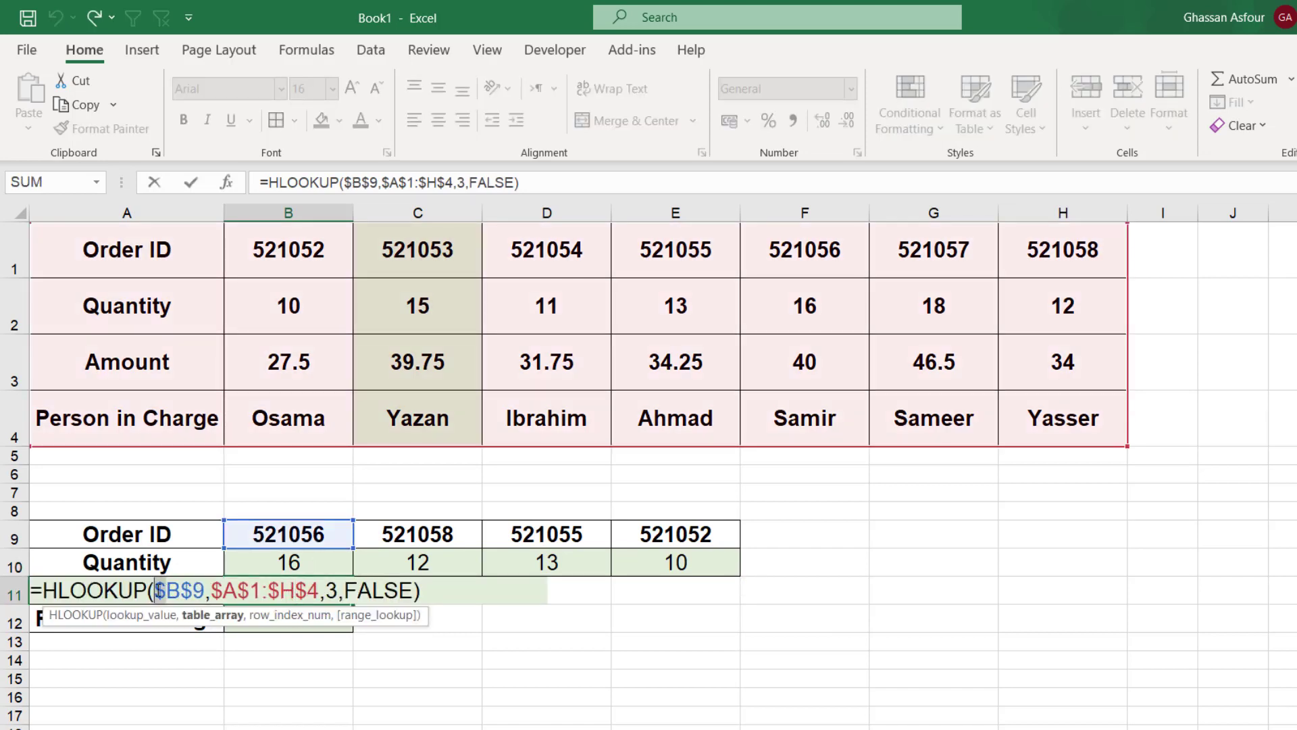
{"action": "key", "text": "Return"}
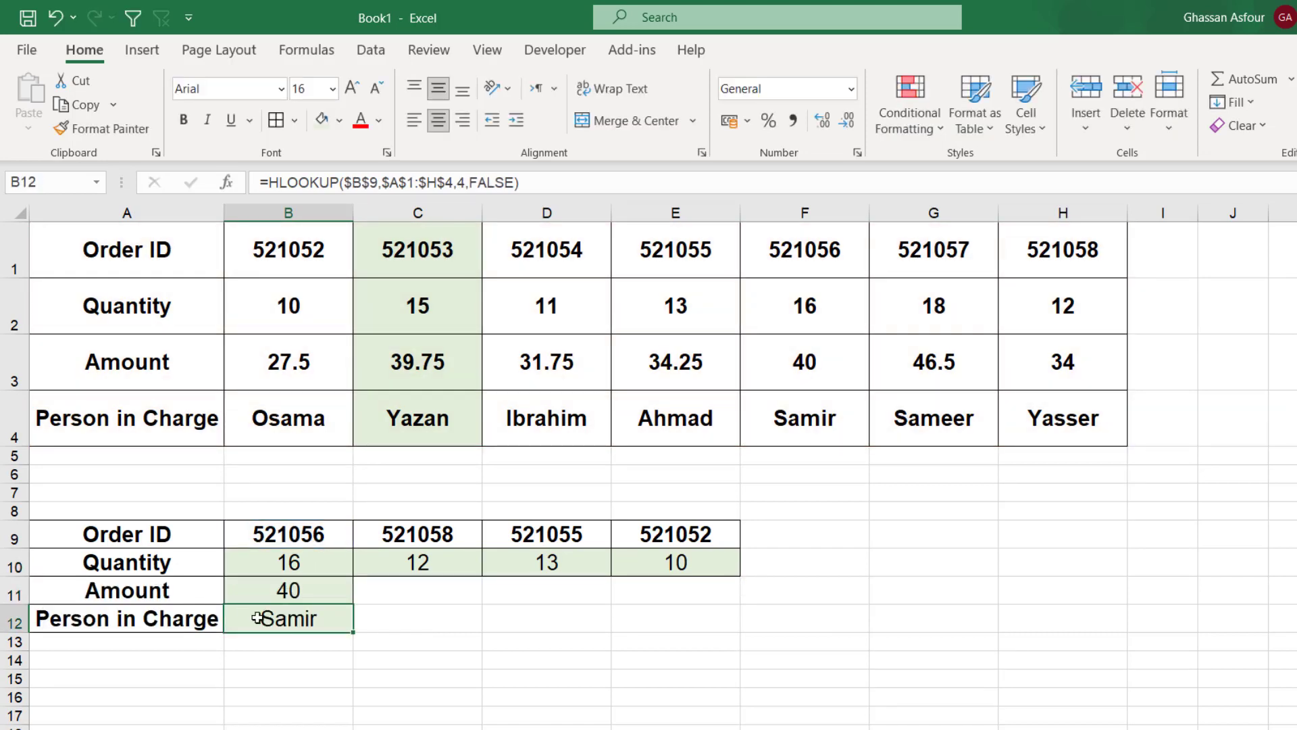
{"action": "double_click", "coordinate": [258, 618]}
{"action": "left_click", "coordinate": [156, 619]}
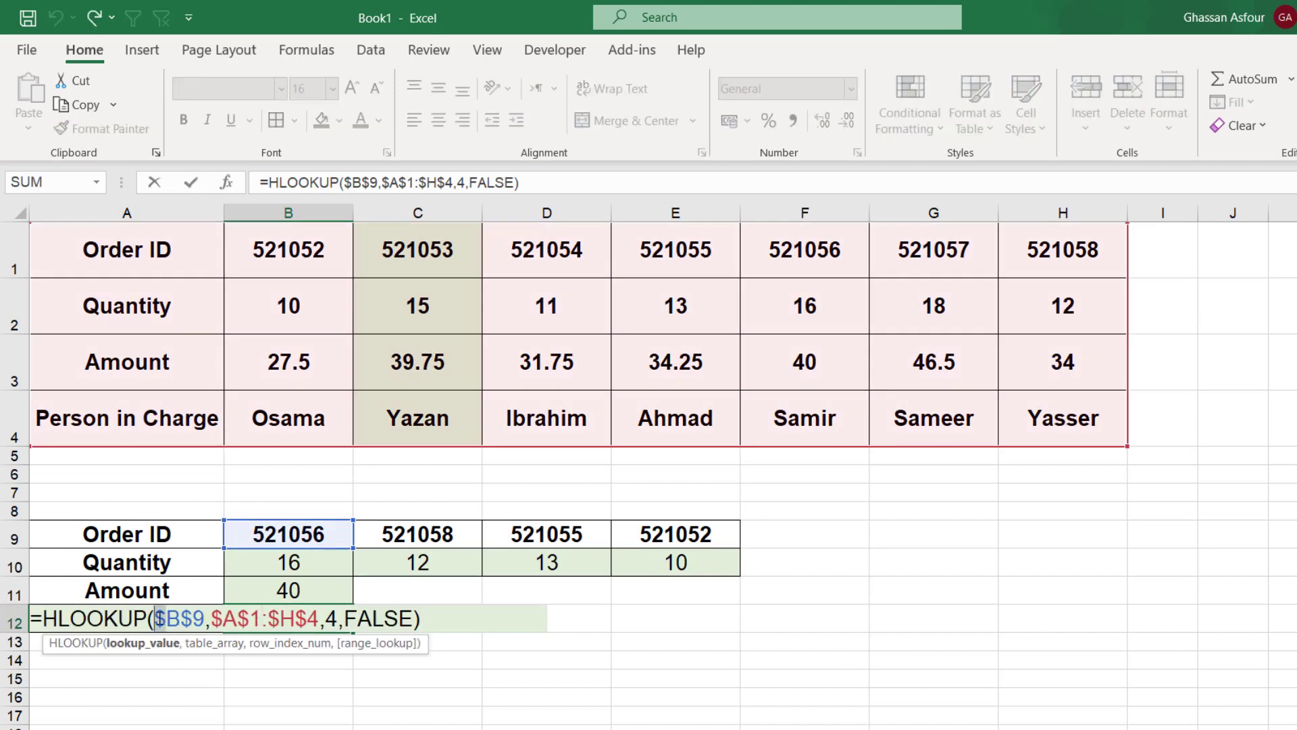
{"action": "key", "text": "BackSpace"}
{"action": "key", "text": "ctrl+Return"}
Fill the Amount and Person in Charge formulas from B11:B12 across to column E
{"action": "key", "text": "shift+Up"}
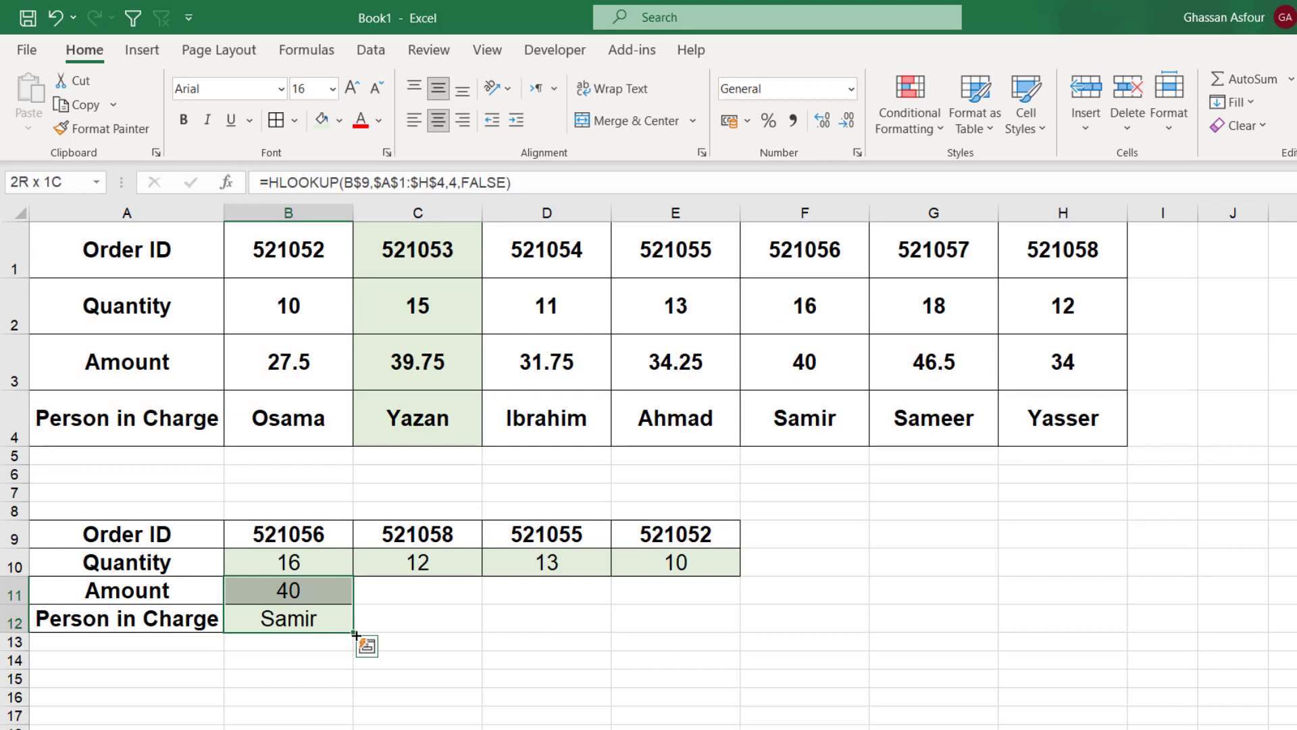
{"action": "left_click_drag", "start_coordinate": [355, 636], "coordinate": [689, 627]}
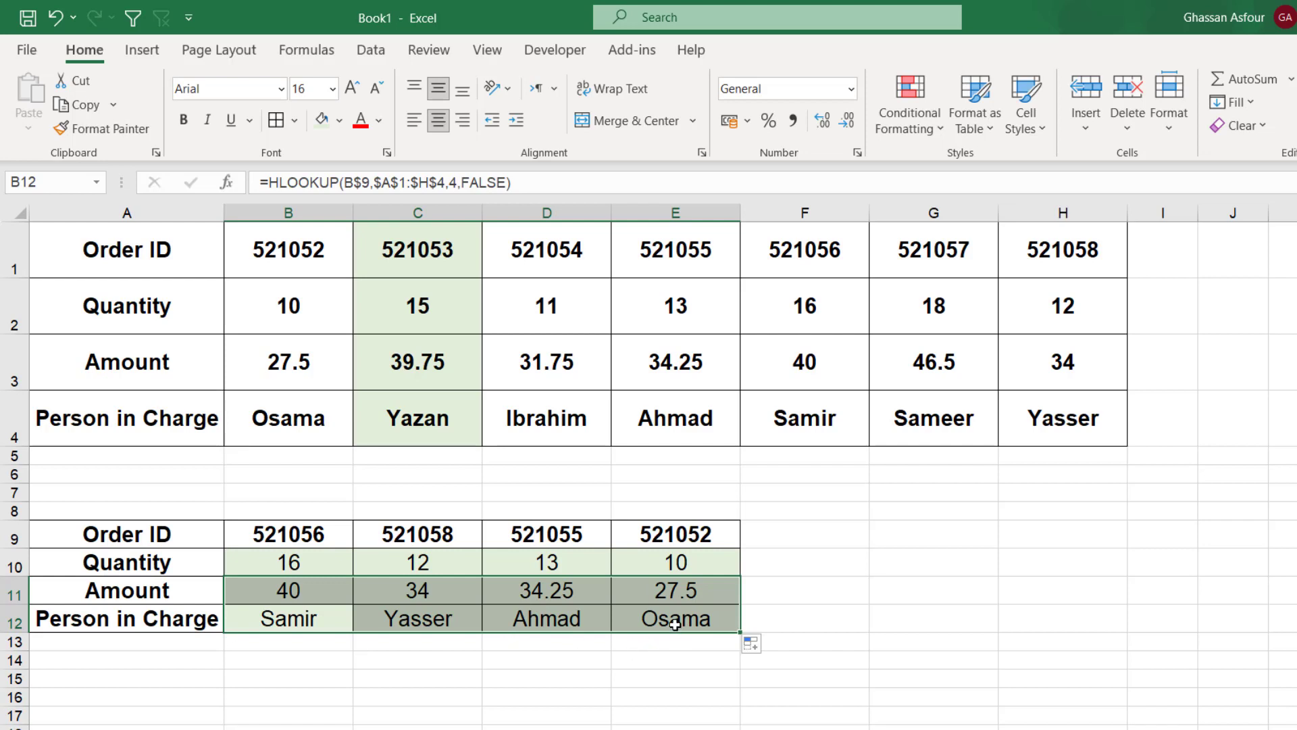
{"action": "left_click_drag", "start_coordinate": [678, 629], "coordinate": [266, 550]}
{"action": "left_click", "coordinate": [429, 508]}
Blank out C9:E12 by pasting empty cell C8, and clear the order ID in B9
{"action": "key", "text": "ctrl+c"}
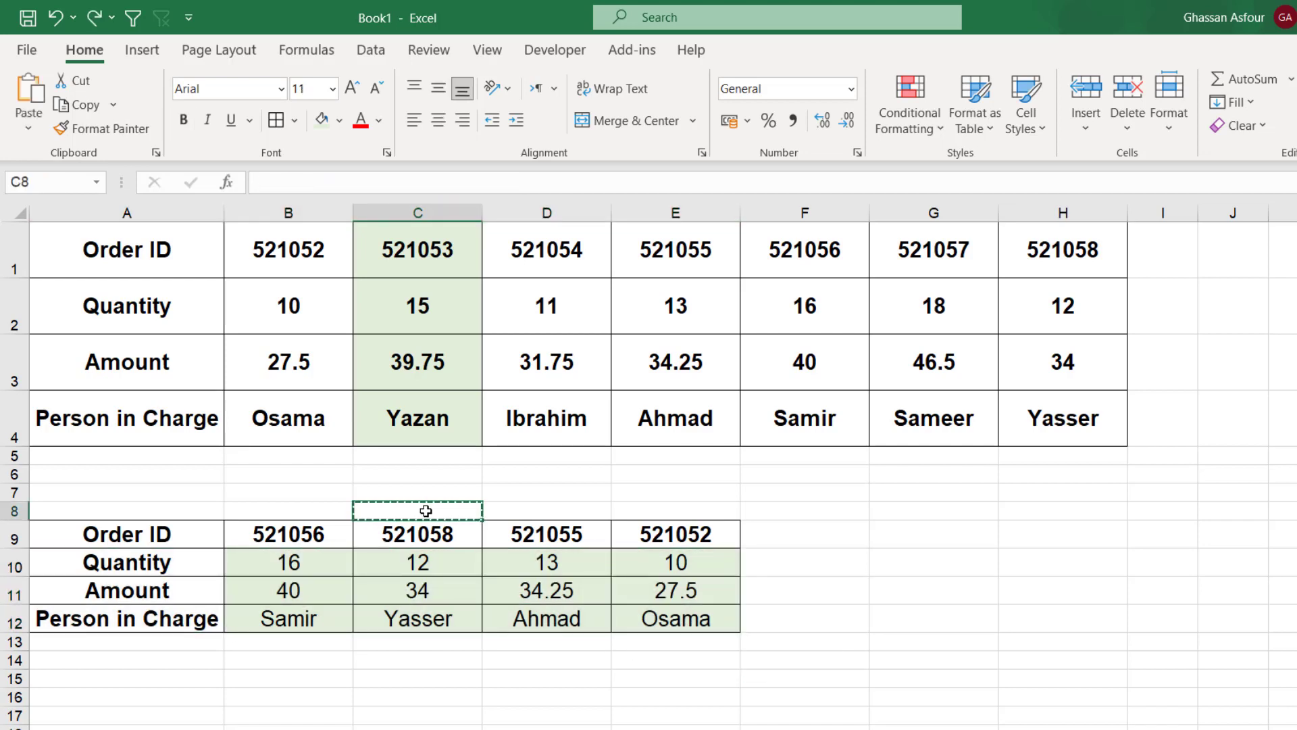
{"action": "key", "text": "Down"}
{"action": "key", "text": "shift+Right"}
{"action": "key", "text": "shift+Right"}
{"action": "key", "text": "shift+Down"}
{"action": "key", "text": "shift+Down"}
{"action": "key", "text": "shift+Down"}
{"action": "key", "text": "ctrl+v"}
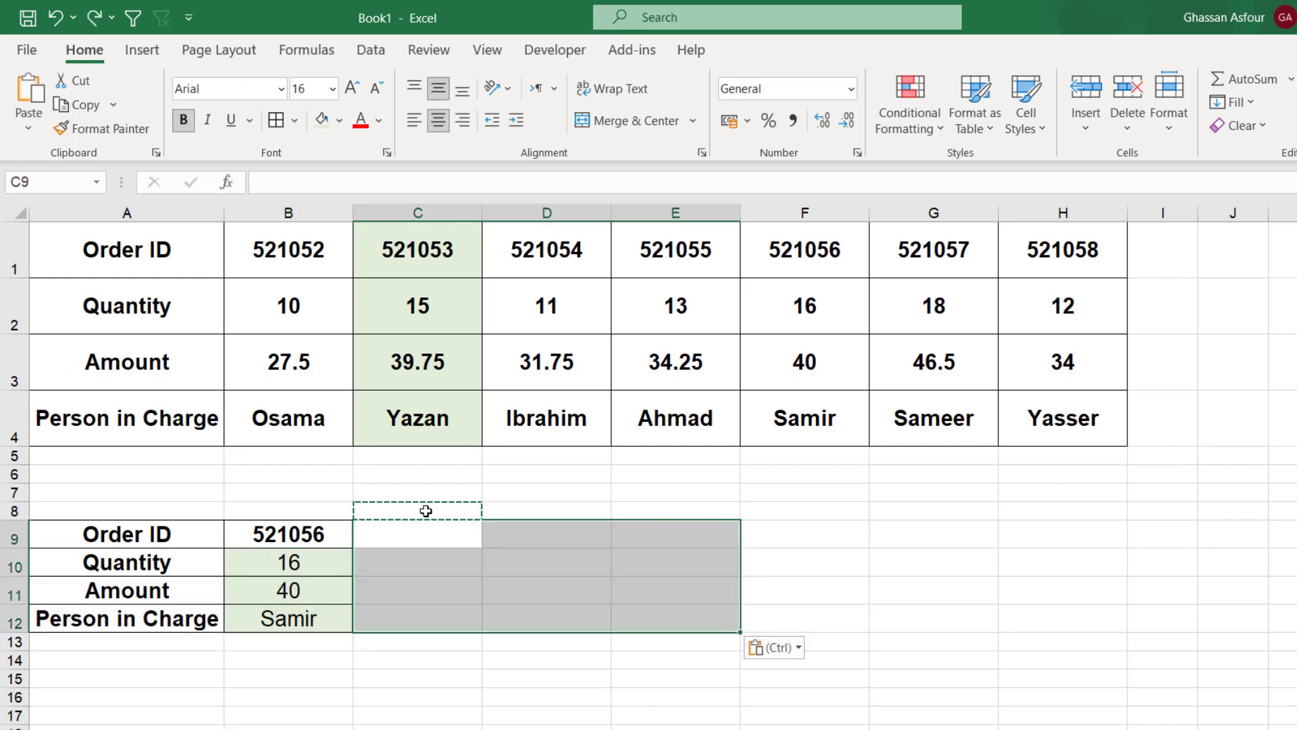
{"action": "key", "text": "Left"}
{"action": "key", "text": "Escape"}
{"action": "key", "text": "Delete"}
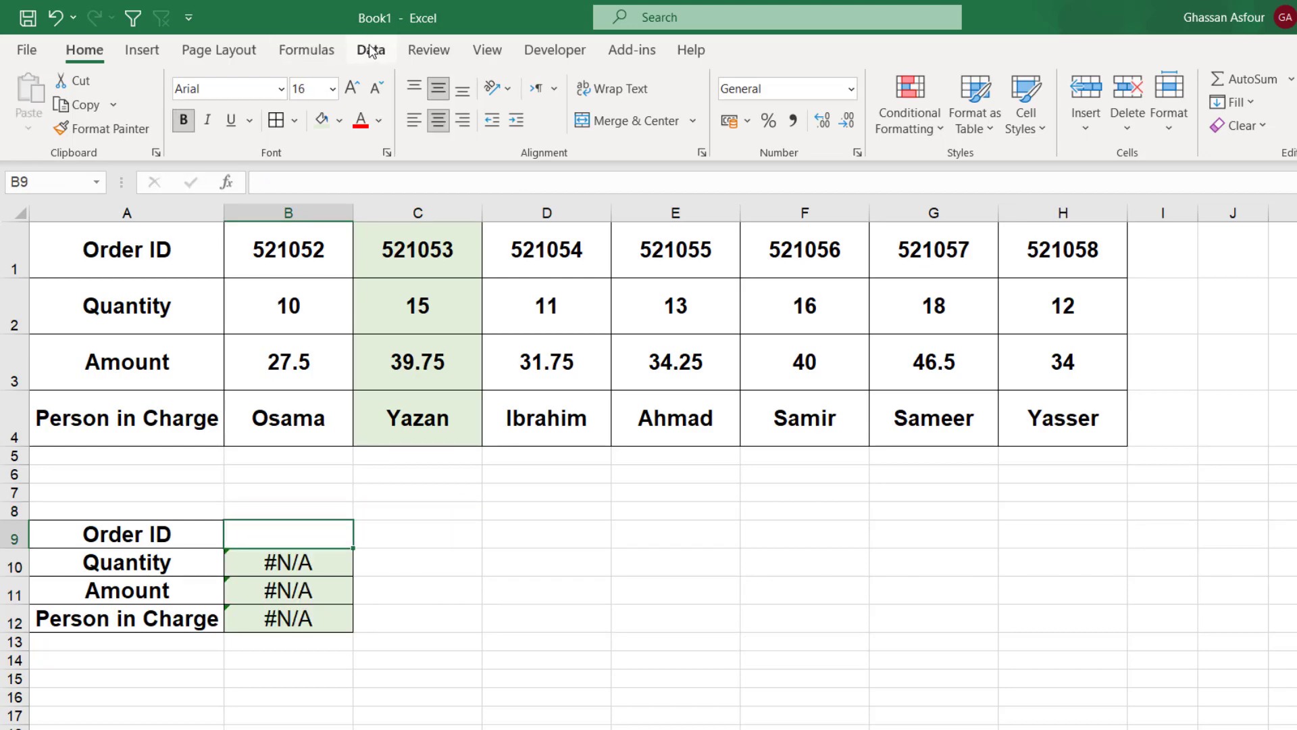
Give B9 a List data validation with source =$B$1:$H$1
{"action": "left_click", "coordinate": [370, 51]}
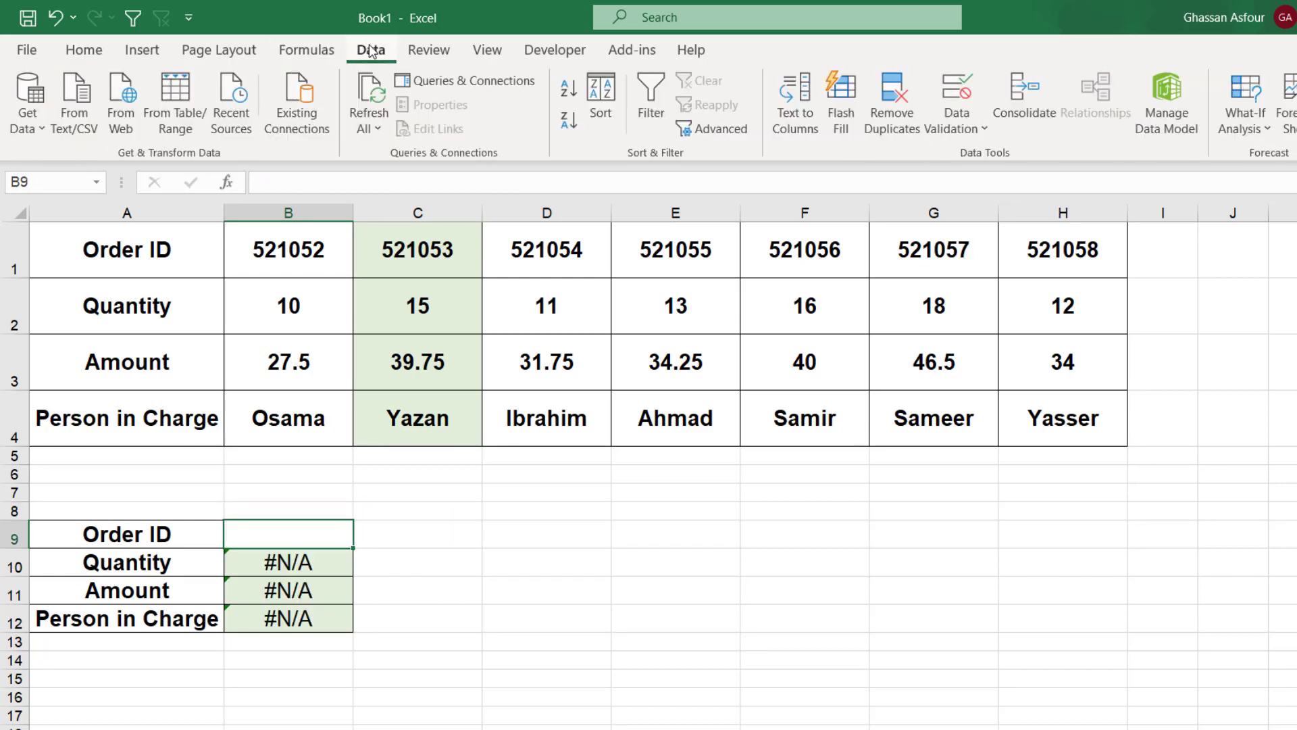
{"action": "left_click", "coordinate": [974, 129]}
{"action": "left_click", "coordinate": [979, 156]}
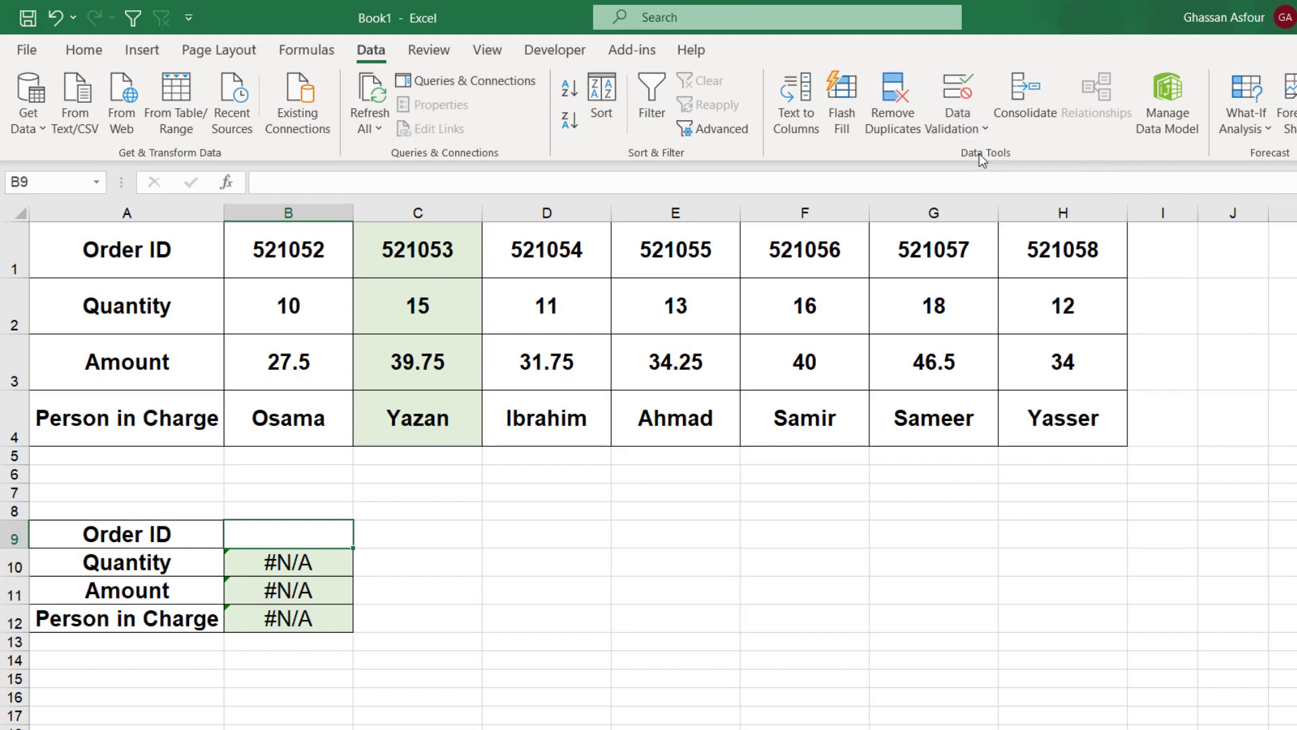
{"action": "left_click", "coordinate": [608, 387]}
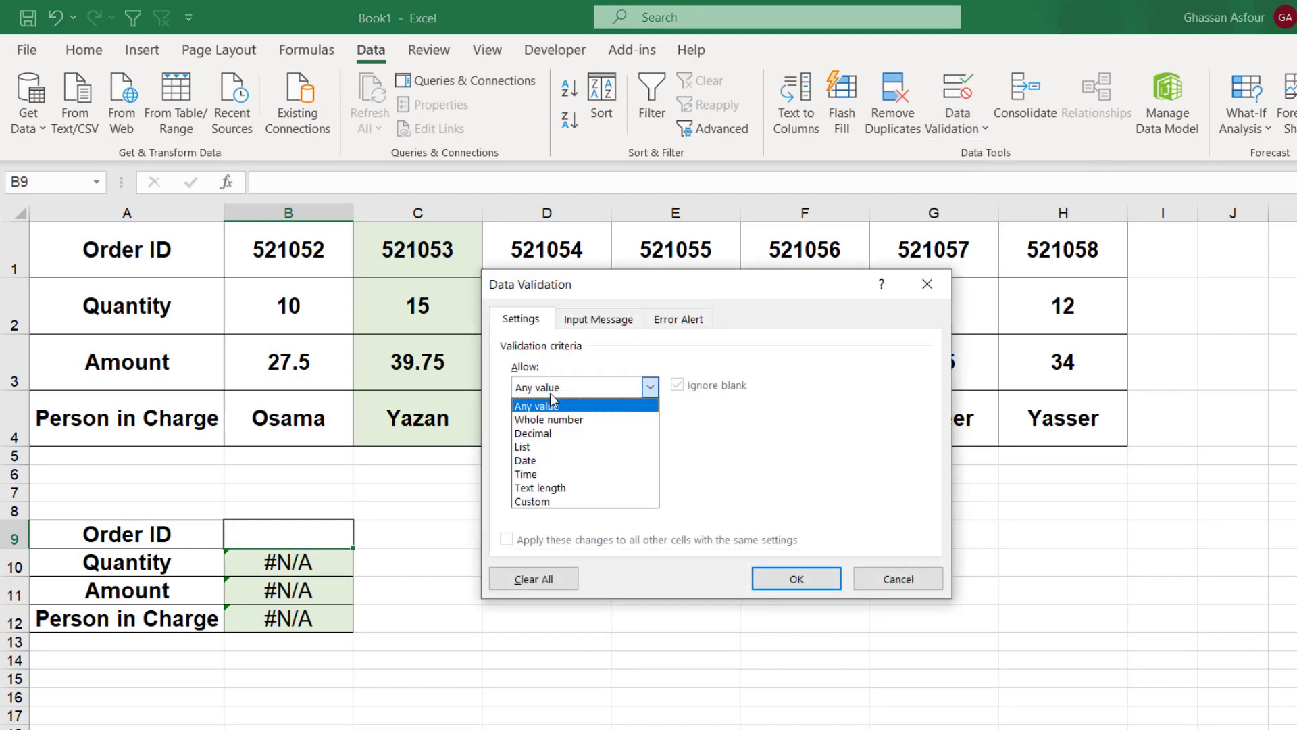
{"action": "left_click", "coordinate": [541, 447]}
{"action": "left_click", "coordinate": [577, 471]}
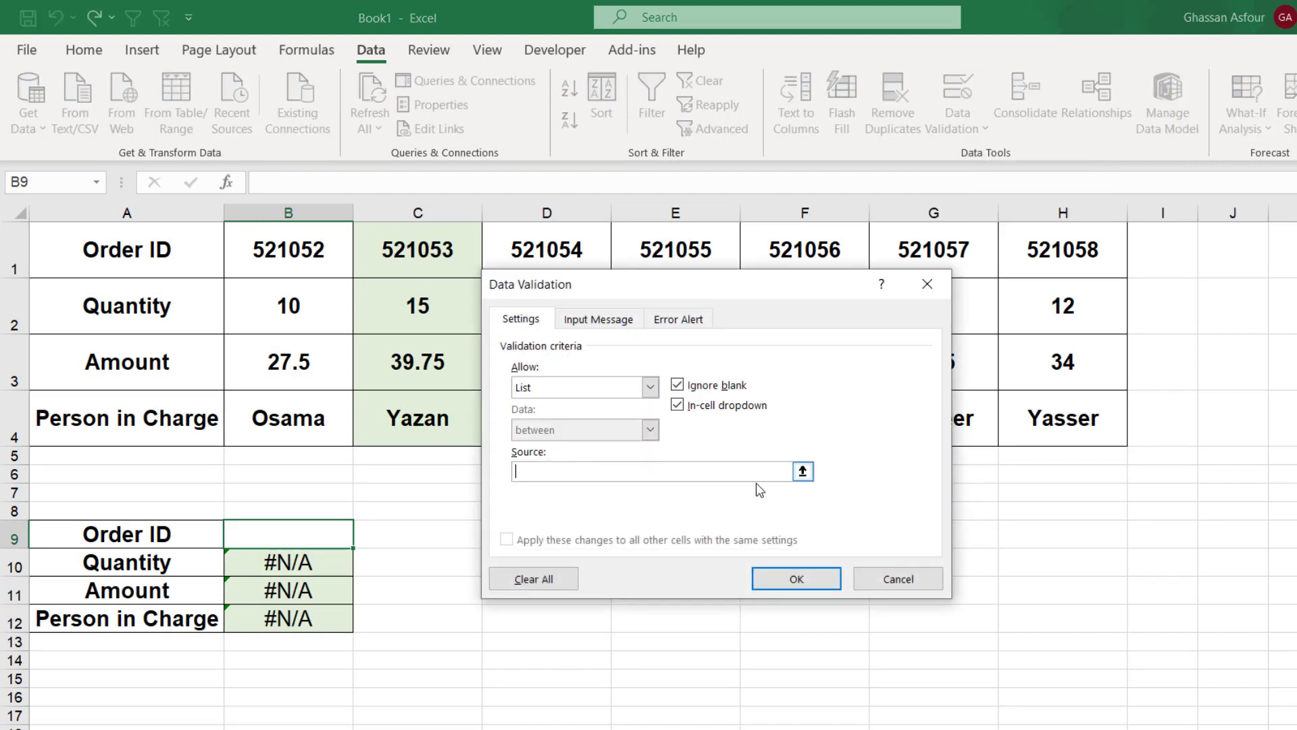
{"action": "left_click", "coordinate": [803, 471]}
{"action": "left_click_drag", "start_coordinate": [278, 256], "coordinate": [1078, 246]}
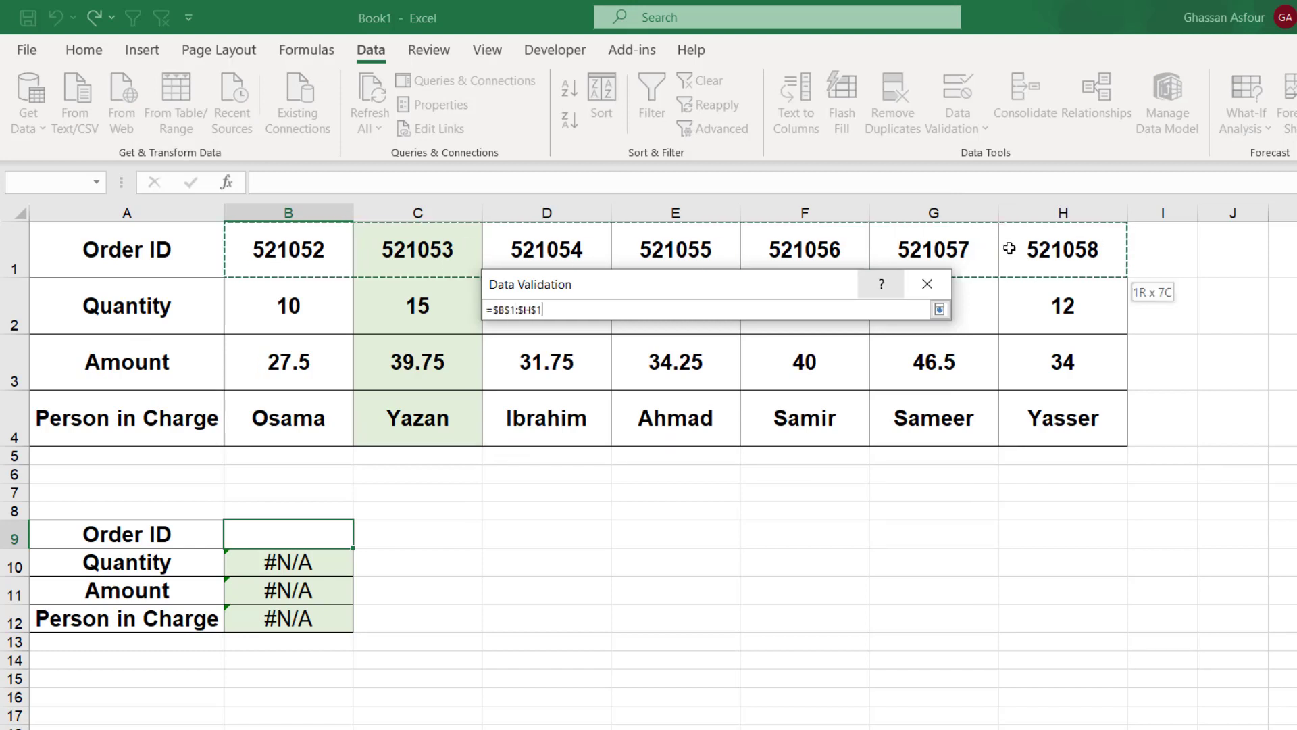
{"action": "left_click", "coordinate": [939, 310]}
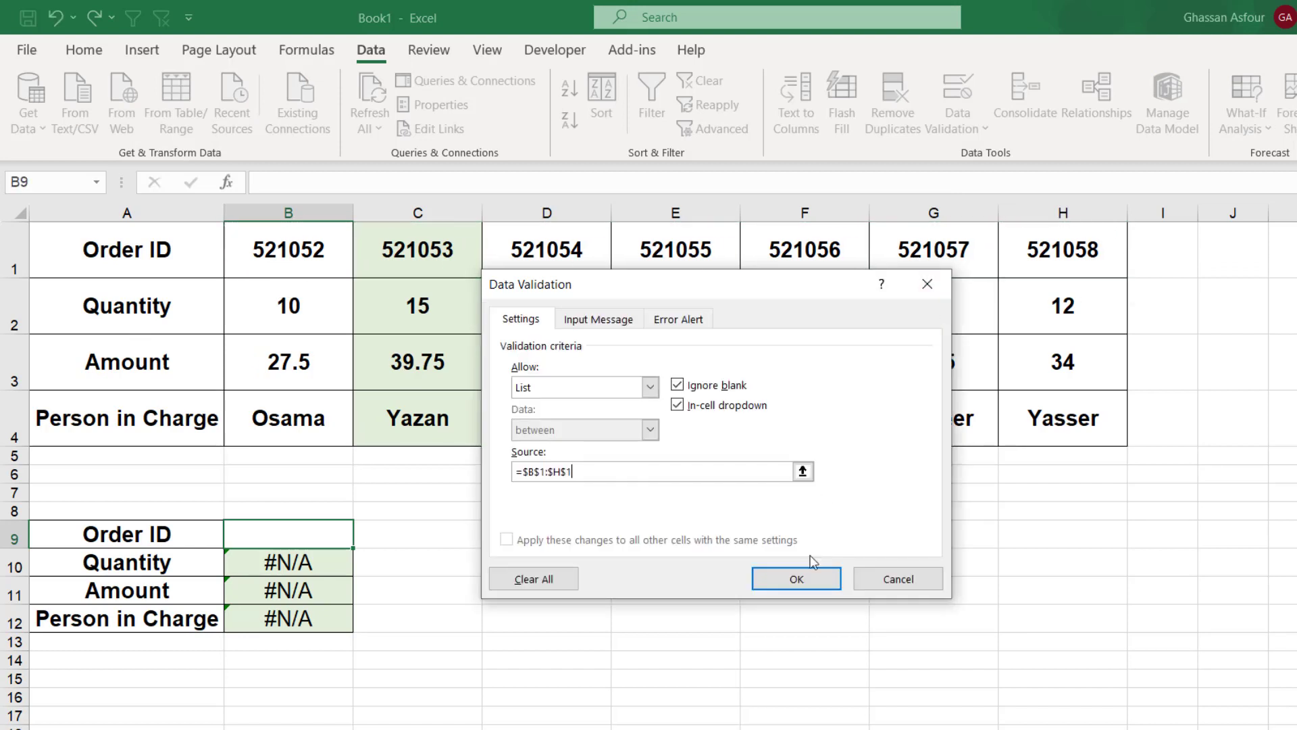
{"action": "left_click", "coordinate": [814, 573]}
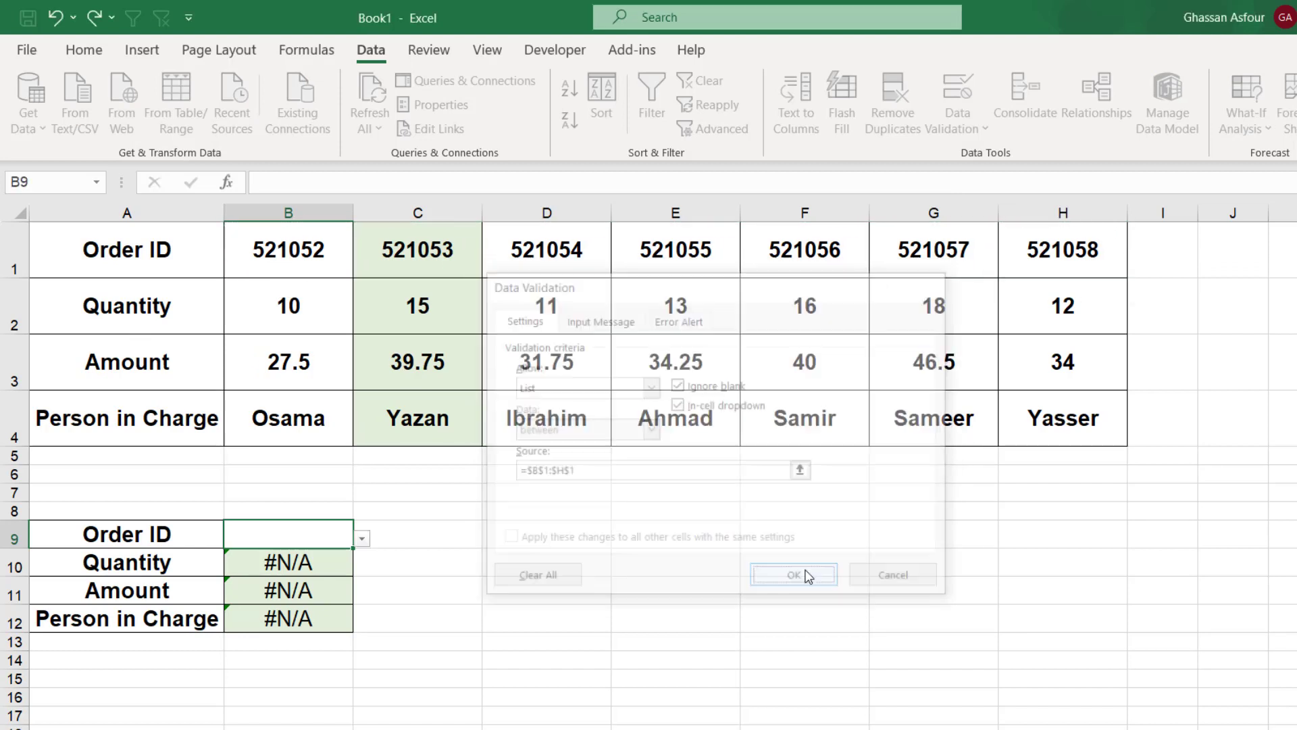
{"action": "left_click", "coordinate": [362, 538]}
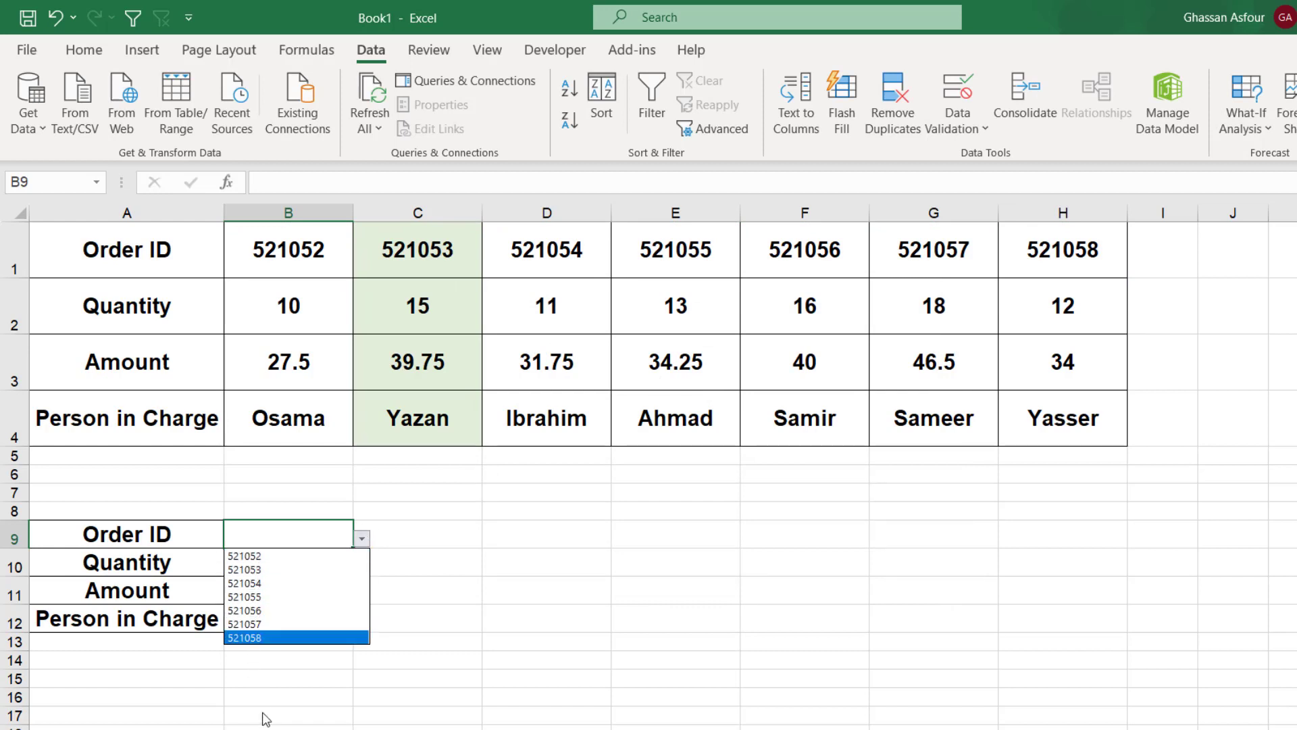
Try orders 521055 and 521054 from the B9 dropdown, settling on 521057
{"action": "left_click", "coordinate": [269, 600]}
{"action": "left_click", "coordinate": [363, 539]}
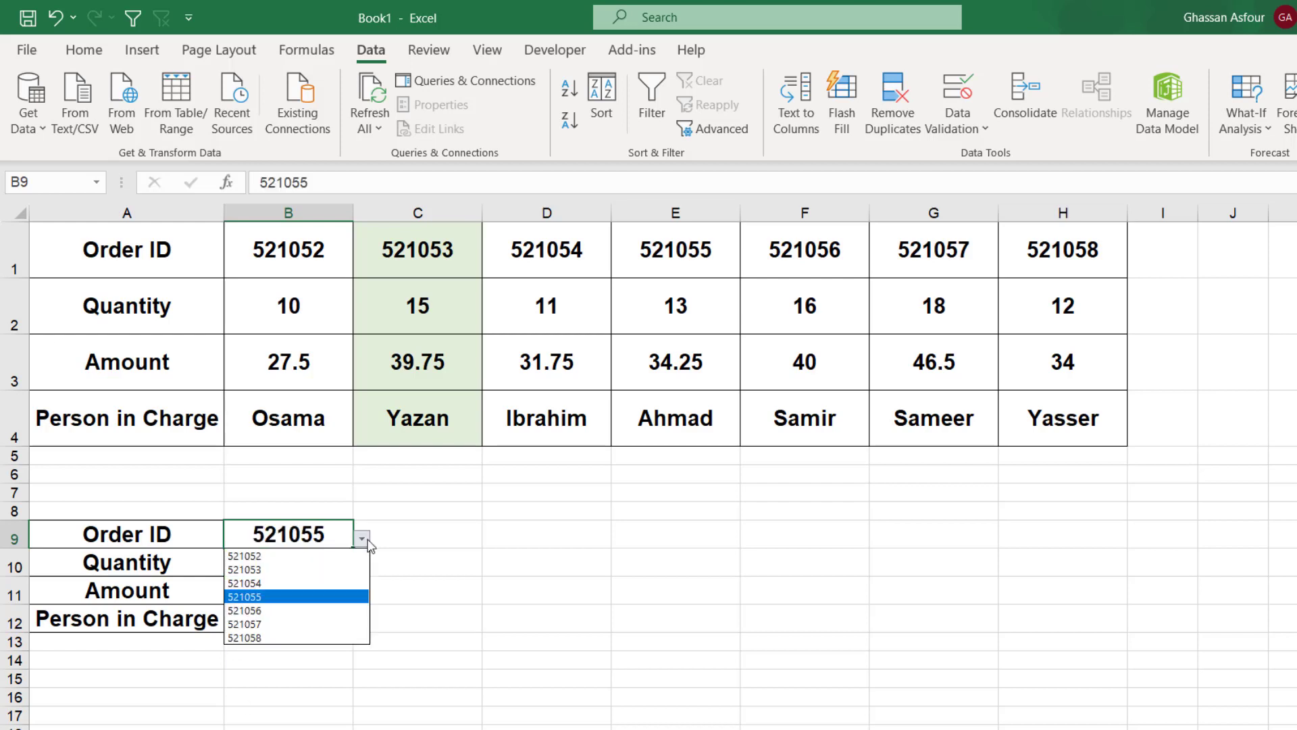
{"action": "left_click", "coordinate": [270, 582]}
{"action": "left_click", "coordinate": [364, 538]}
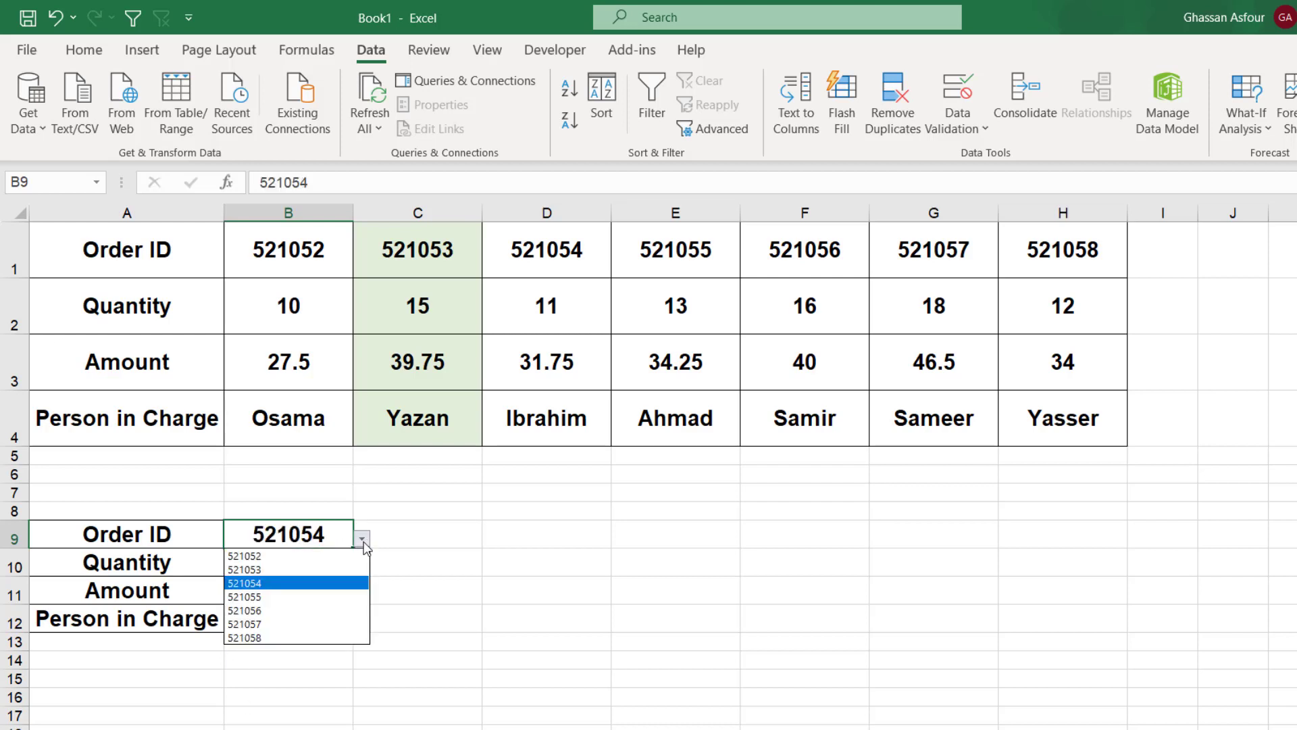
{"action": "left_click", "coordinate": [300, 624]}
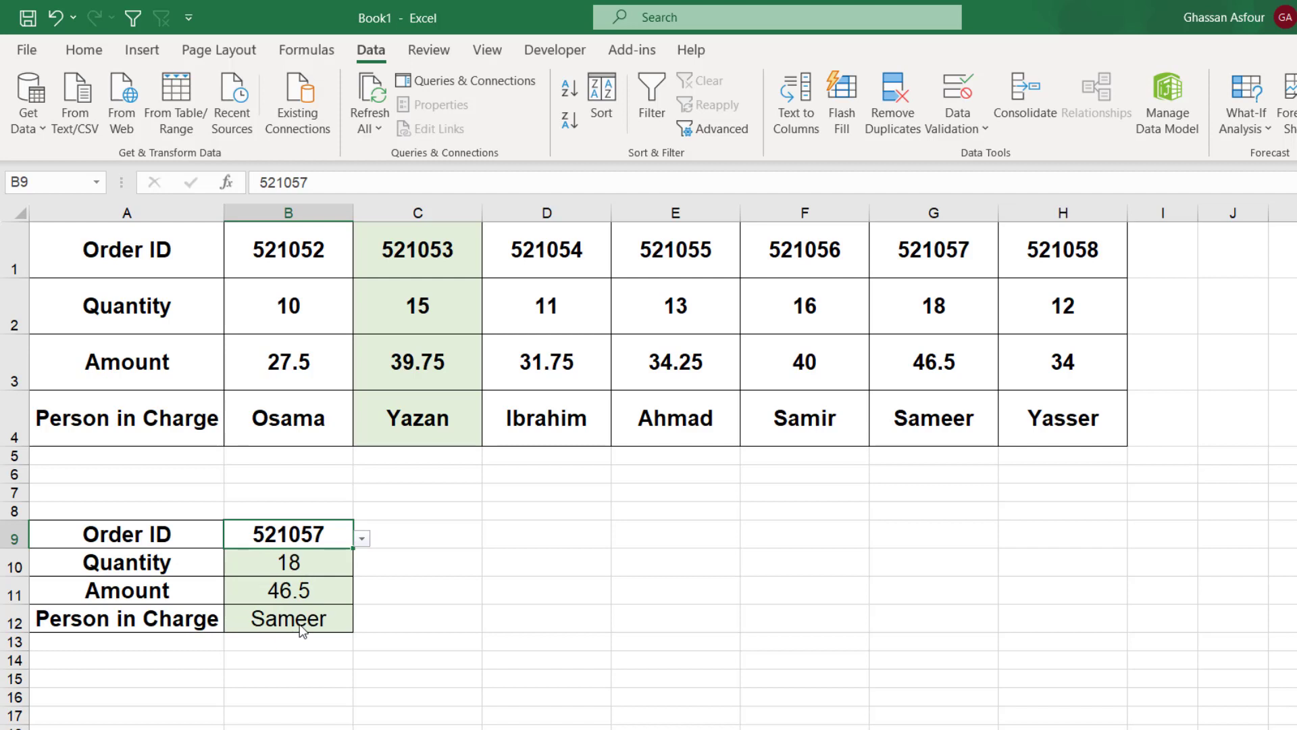
{"action": "left_click", "coordinate": [260, 573]}
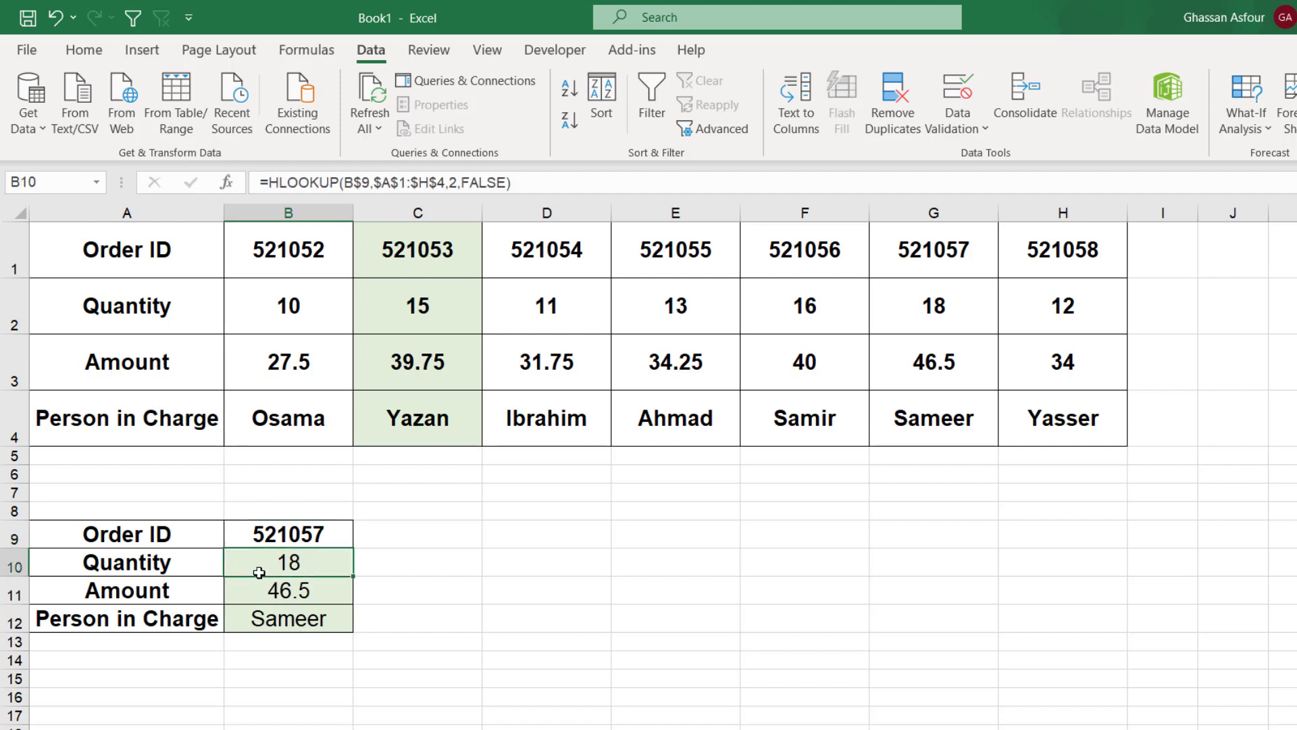
{"action": "double_click", "coordinate": [282, 566]}
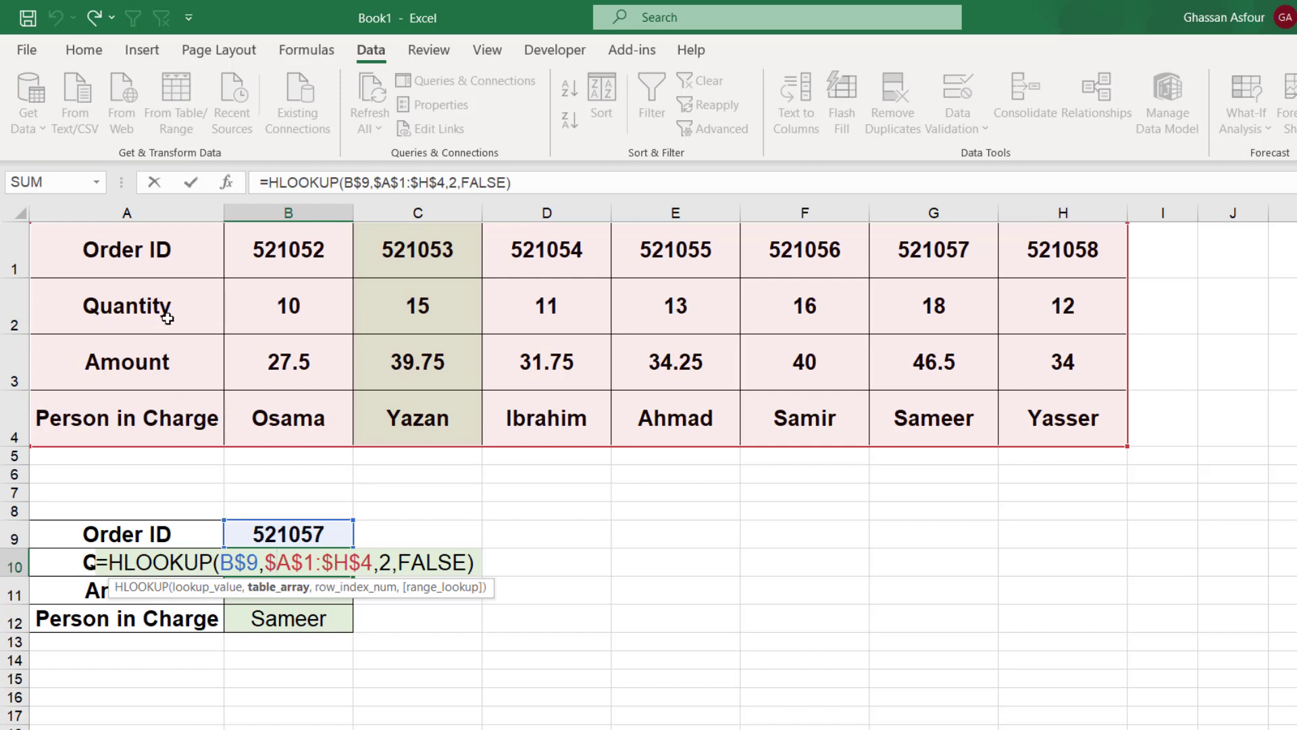
Enter the non-exact order ID 521053.5 in B9
{"action": "left_click", "coordinate": [426, 567]}
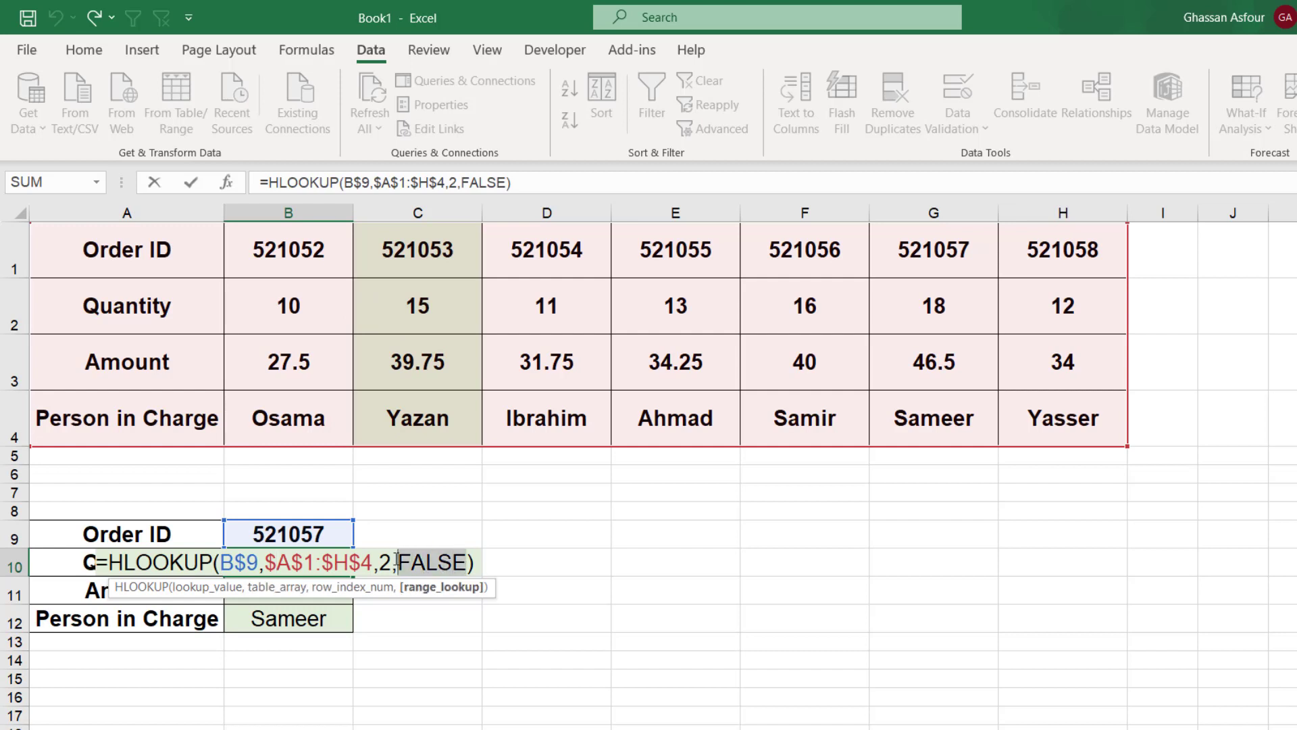
{"action": "type", "text": "5210"}
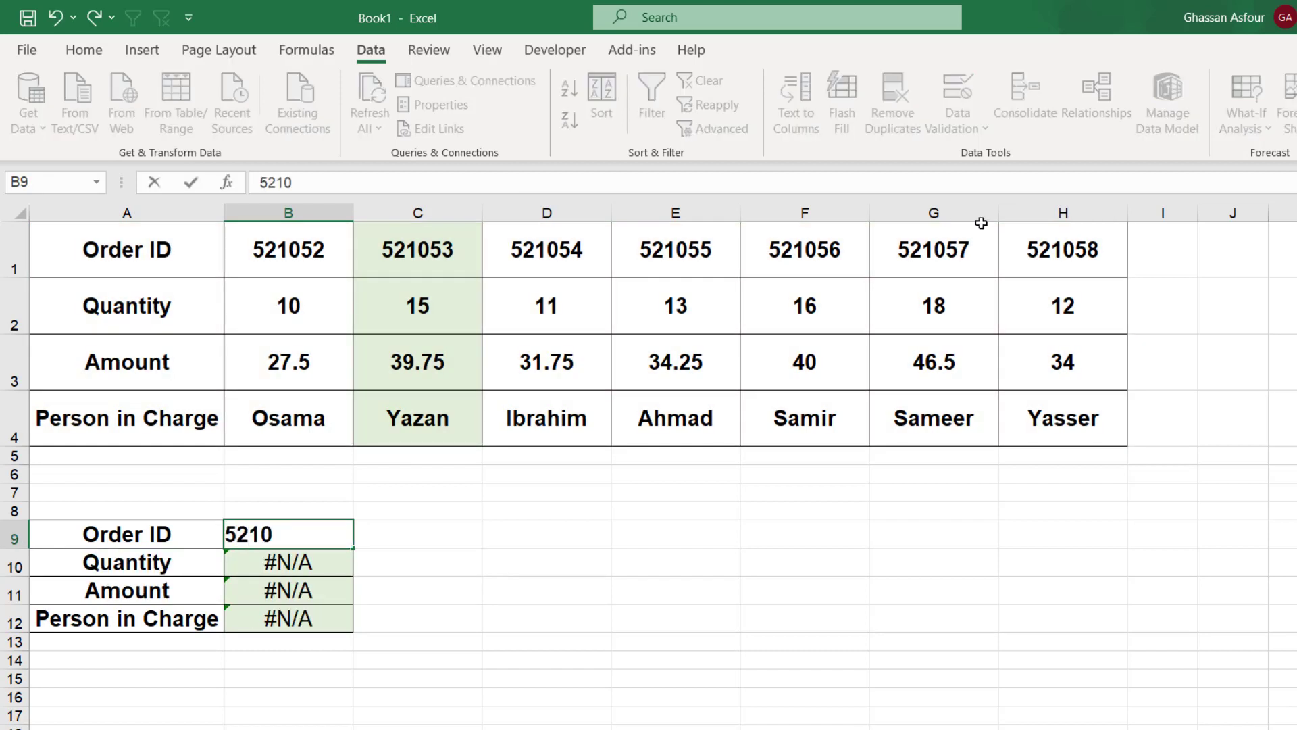
{"action": "type", "text": "53.5"}
{"action": "key", "text": "Return"}
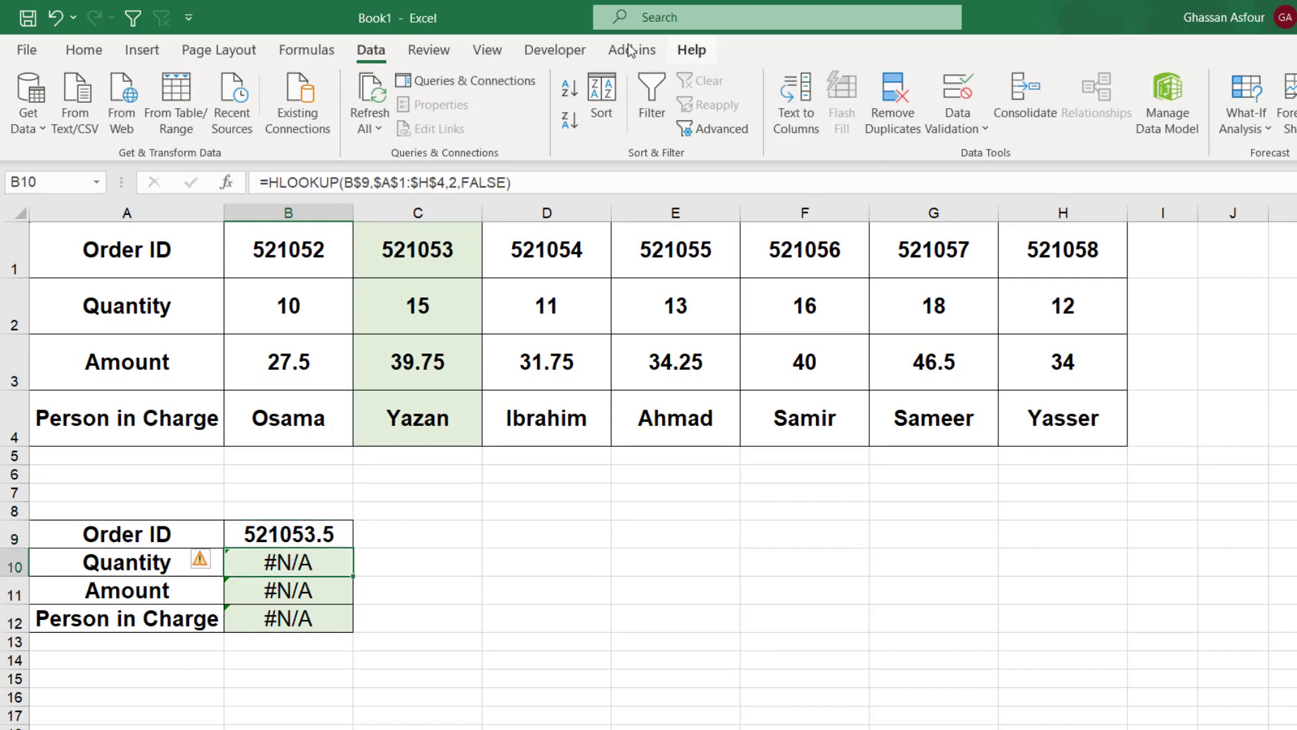
Change the match type in B10's Quantity HLOOKUP from FALSE to TRUE for approximate match
{"action": "left_click_drag", "start_coordinate": [461, 182], "coordinate": [507, 182]}
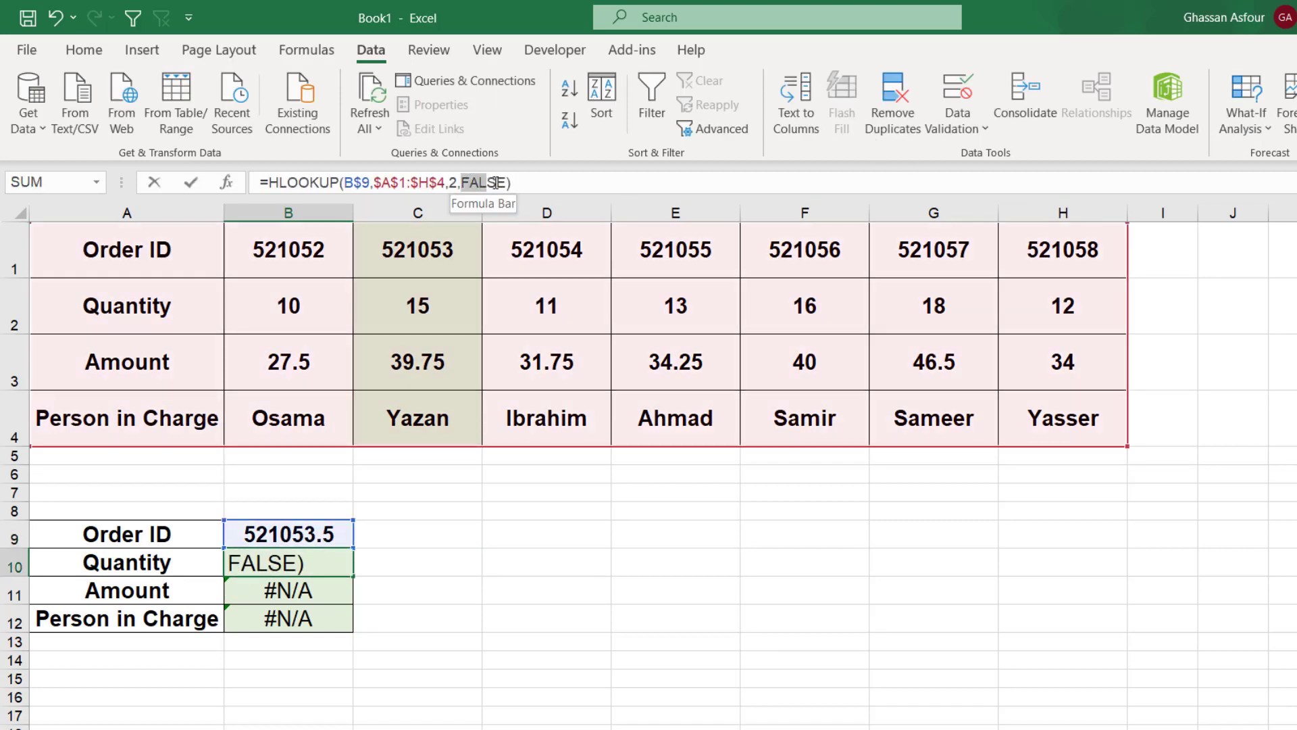
{"action": "type", "text": "true"}
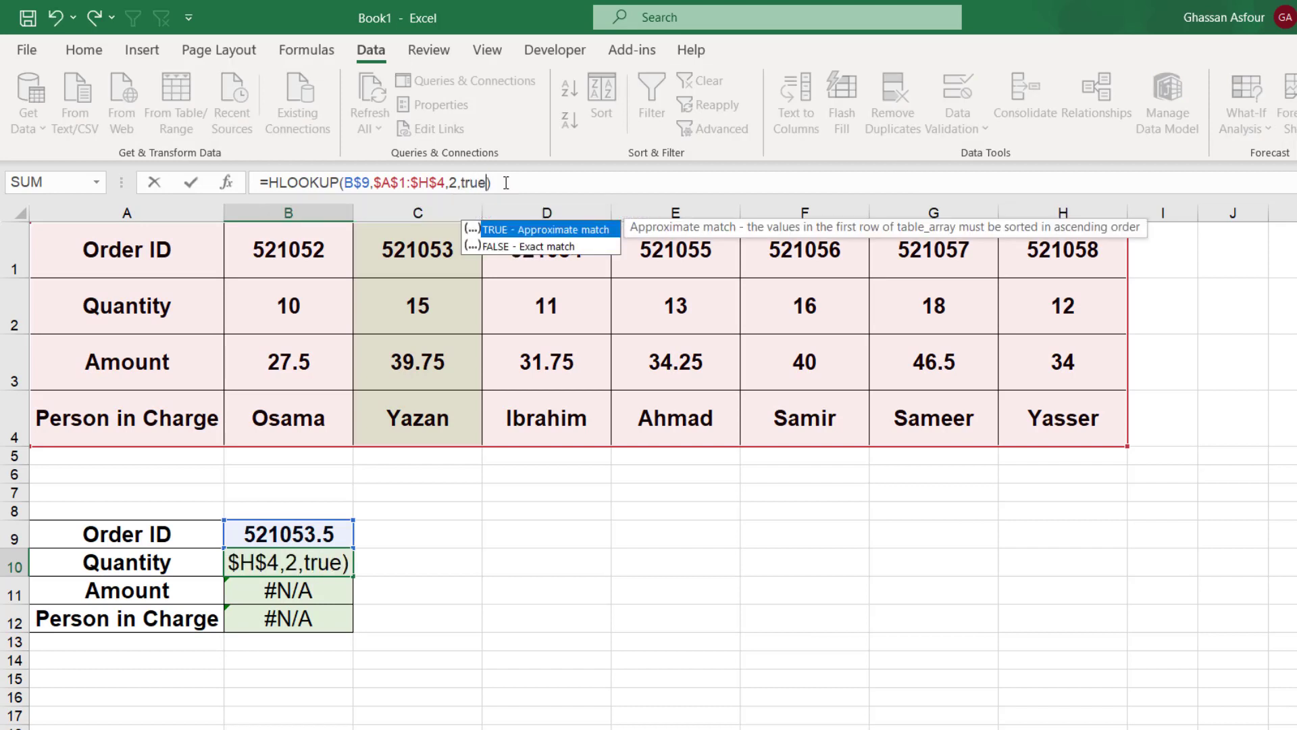
{"action": "key", "text": "Return"}
{"action": "key", "text": "Up"}
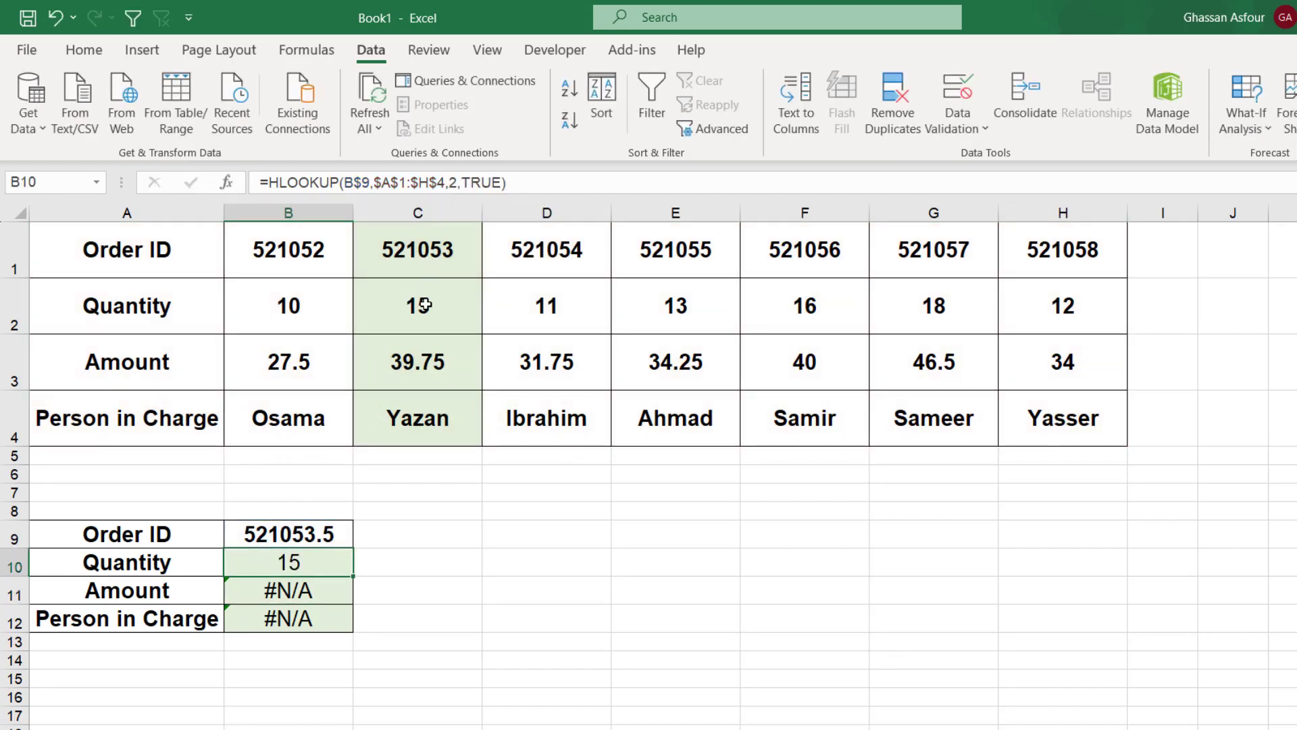
Test the approximate lookup by changing B9 to 521053.9, then 521054.01
{"action": "left_click", "coordinate": [305, 531]}
{"action": "left_click", "coordinate": [348, 180]}
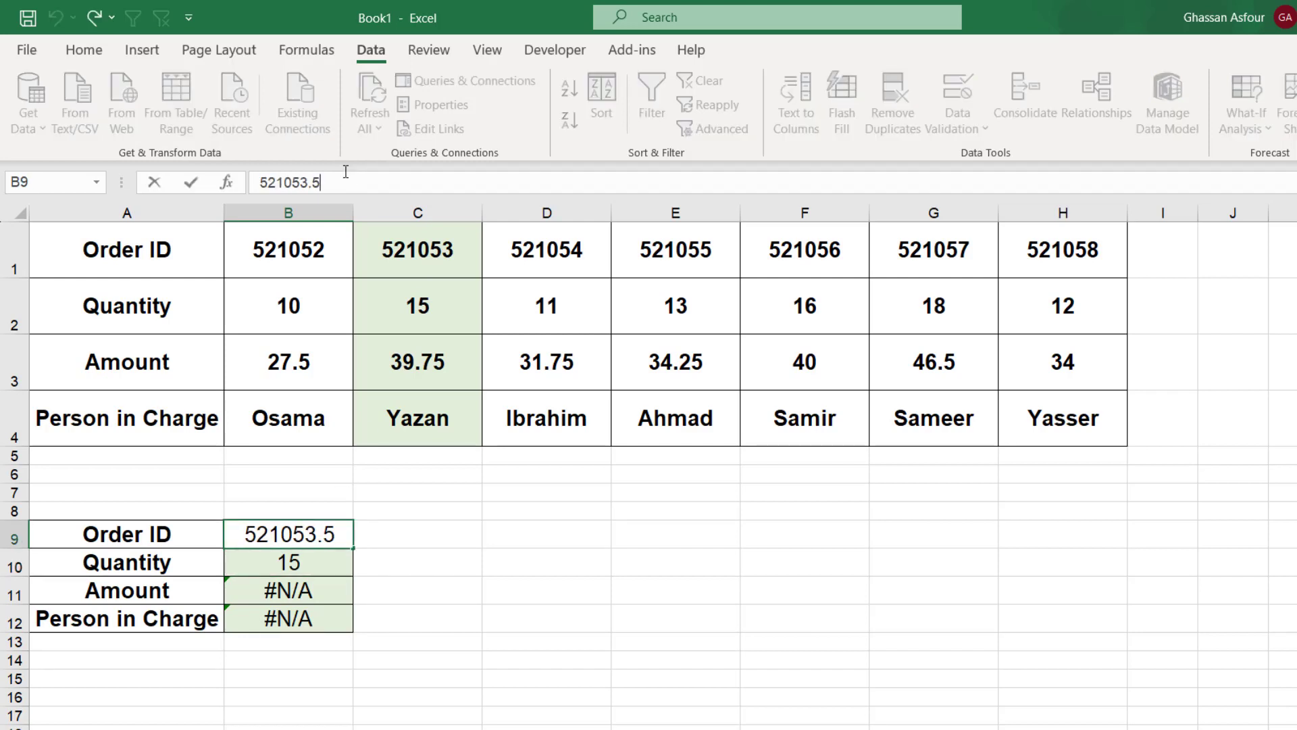
{"action": "key", "text": "BackSpace"}
{"action": "type", "text": "9"}
{"action": "key", "text": "Return"}
{"action": "key", "text": "Up"}
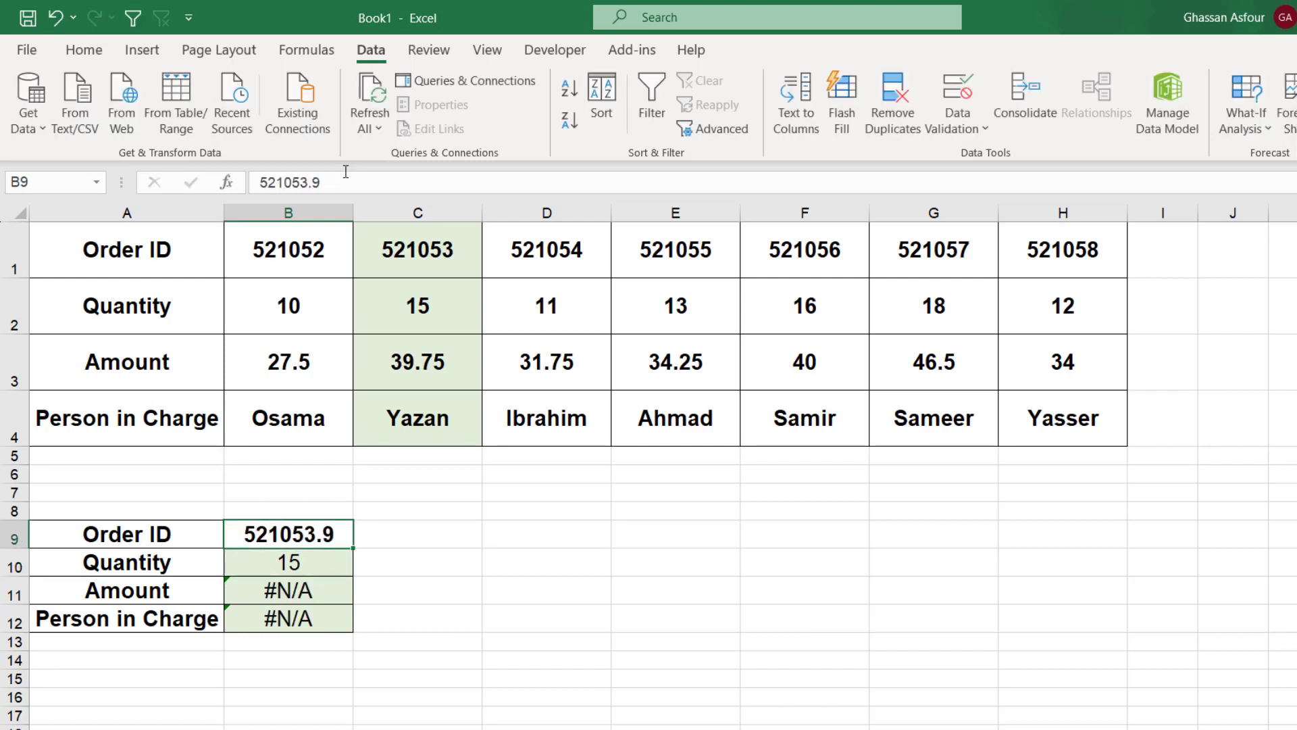
{"action": "left_click", "coordinate": [345, 172]}
{"action": "key", "text": "BackSpace"}
{"action": "key", "text": "BackSpace"}
{"action": "key", "text": "BackSpace"}
{"action": "type", "text": "4"}
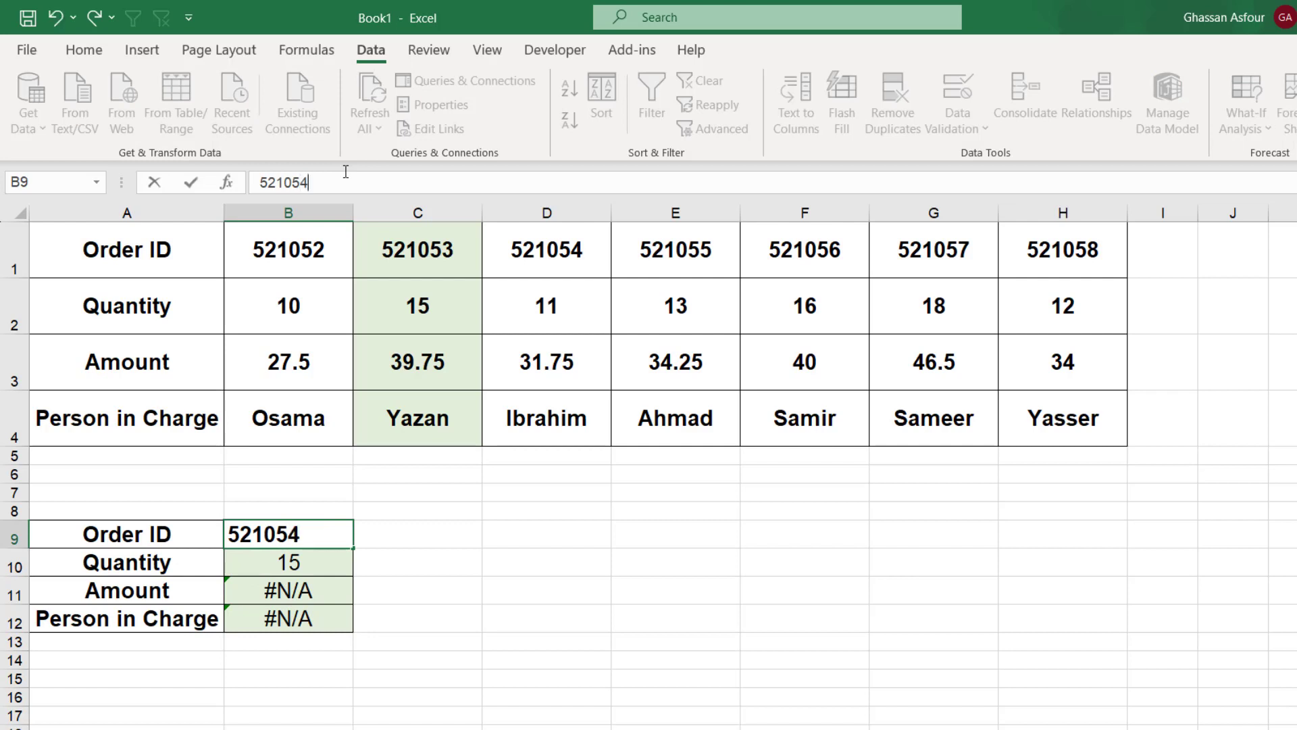
{"action": "type", "text": ".01"}
{"action": "key", "text": "Return"}
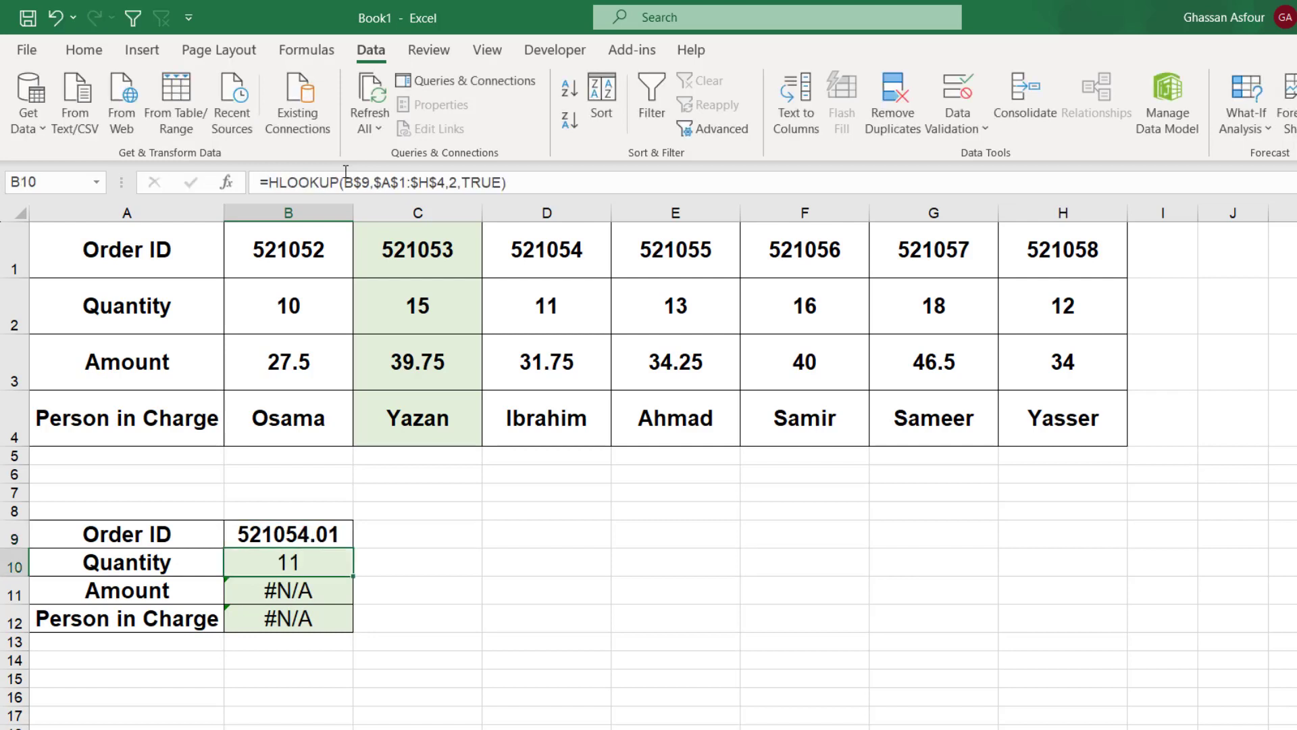